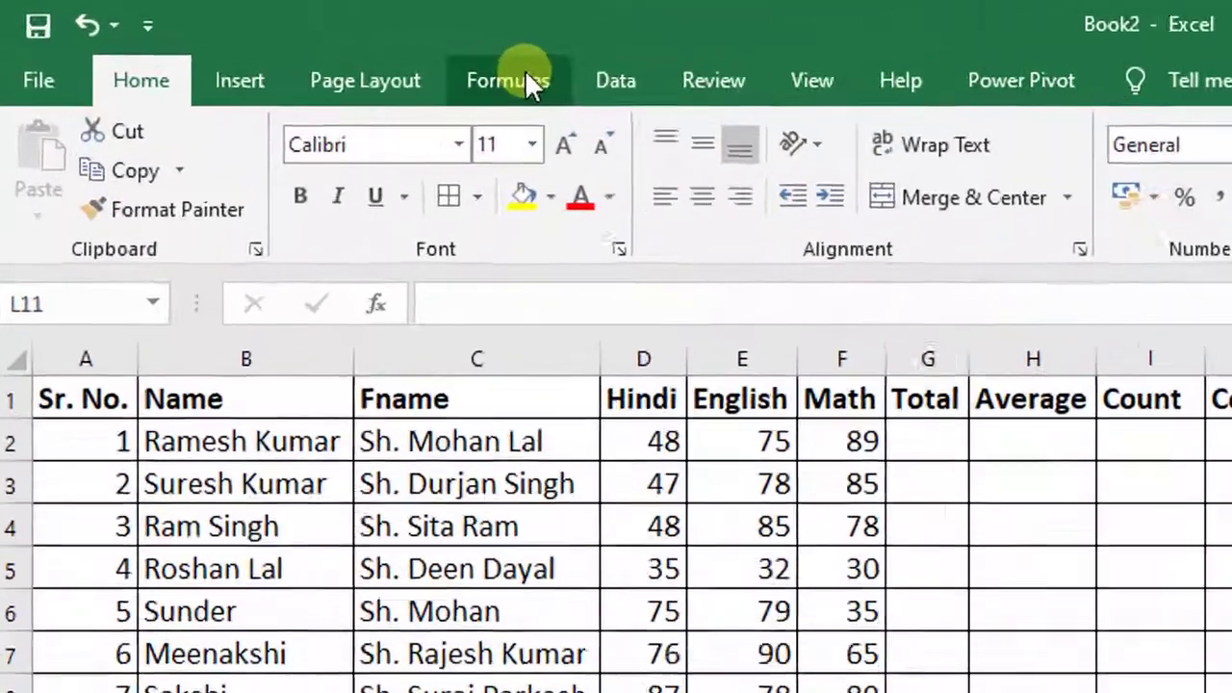
# On the Formulas tab, show AutoSum's Sum, Average, Count Numbers, Max and Min list
pyautogui.click(525, 73)
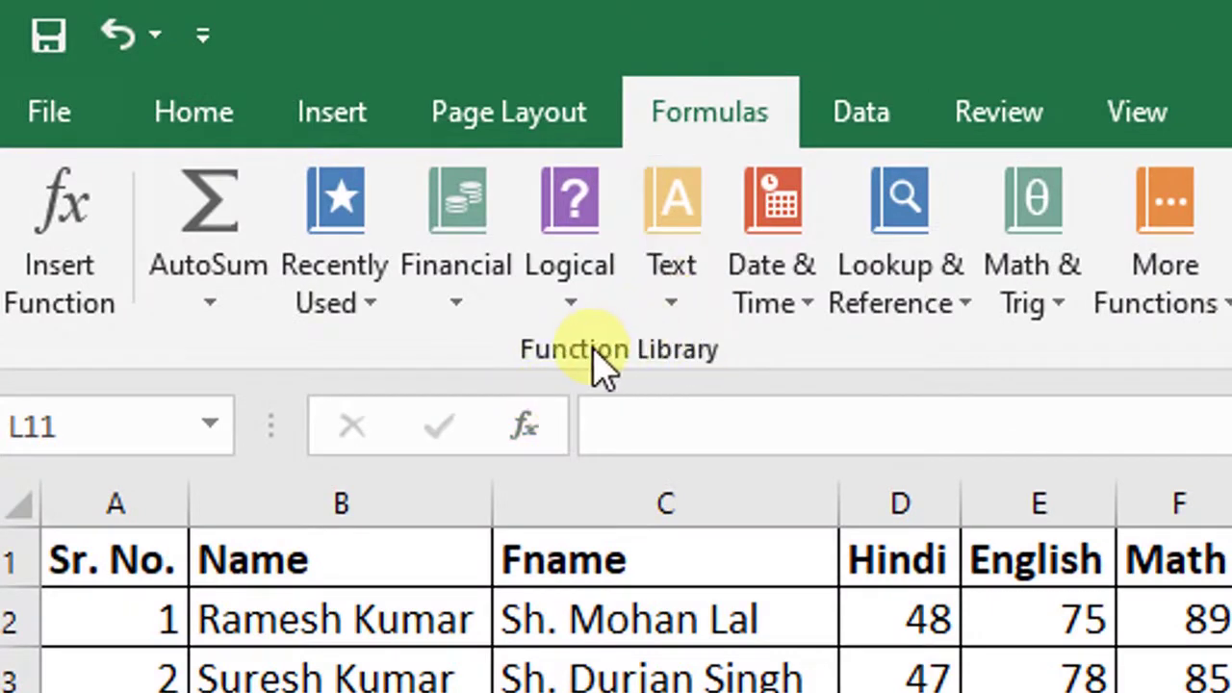
pyautogui.click(208, 304)
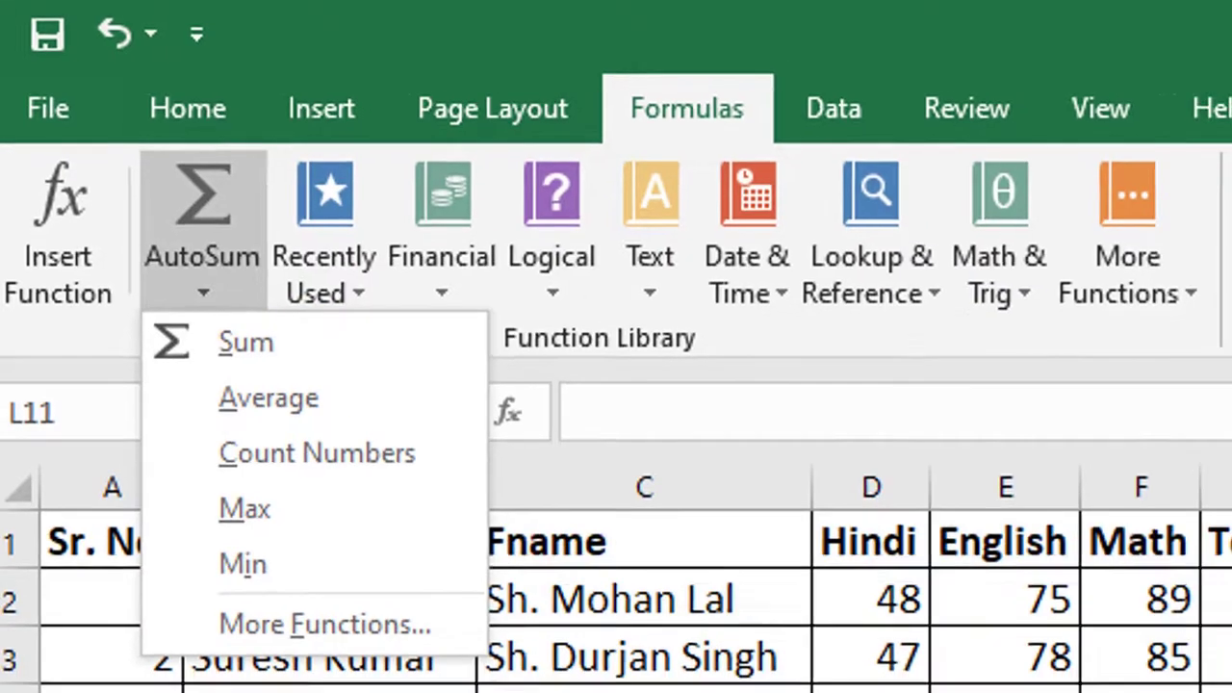
# Insert =SUM(D2:F2) in G2 to give the first student's total of 212
pyautogui.click(498, 233)
pyautogui.click(498, 233)
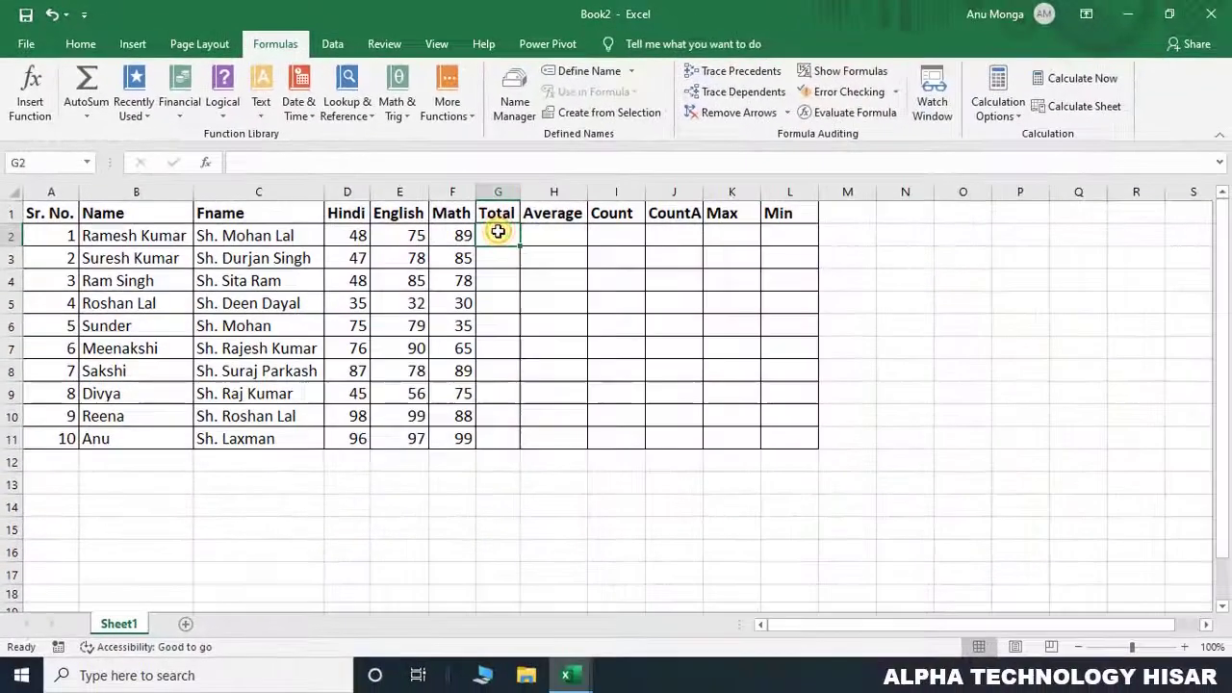
pyautogui.click(85, 117)
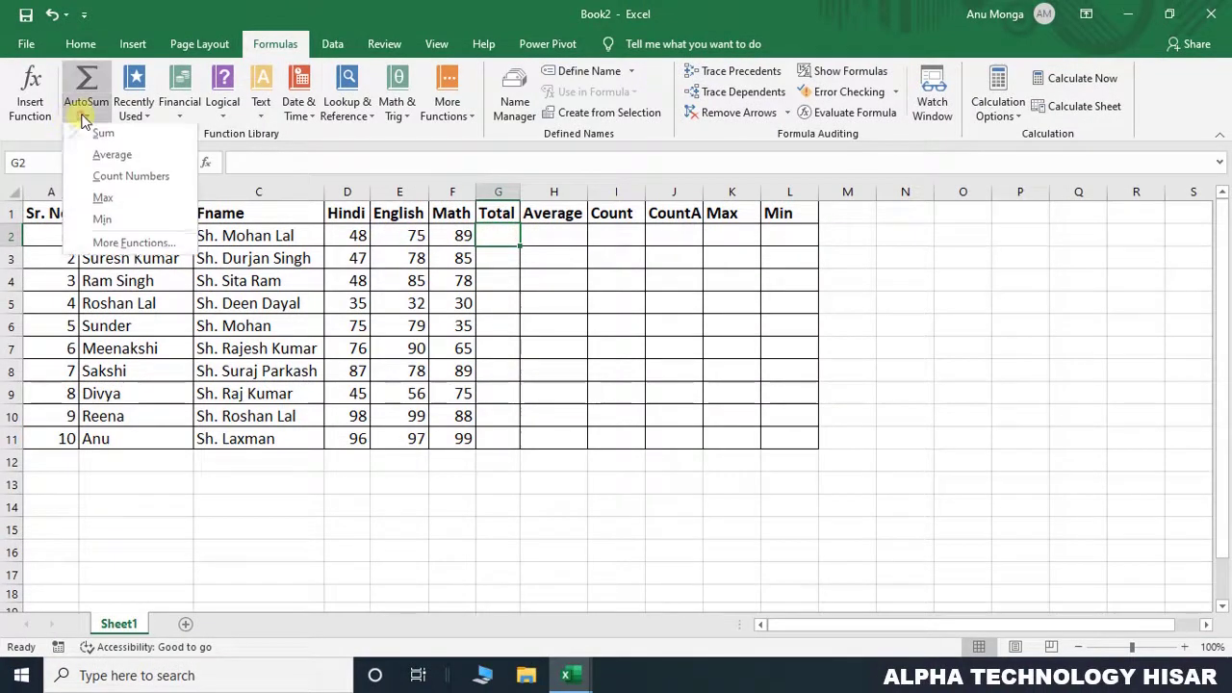
pyautogui.click(100, 136)
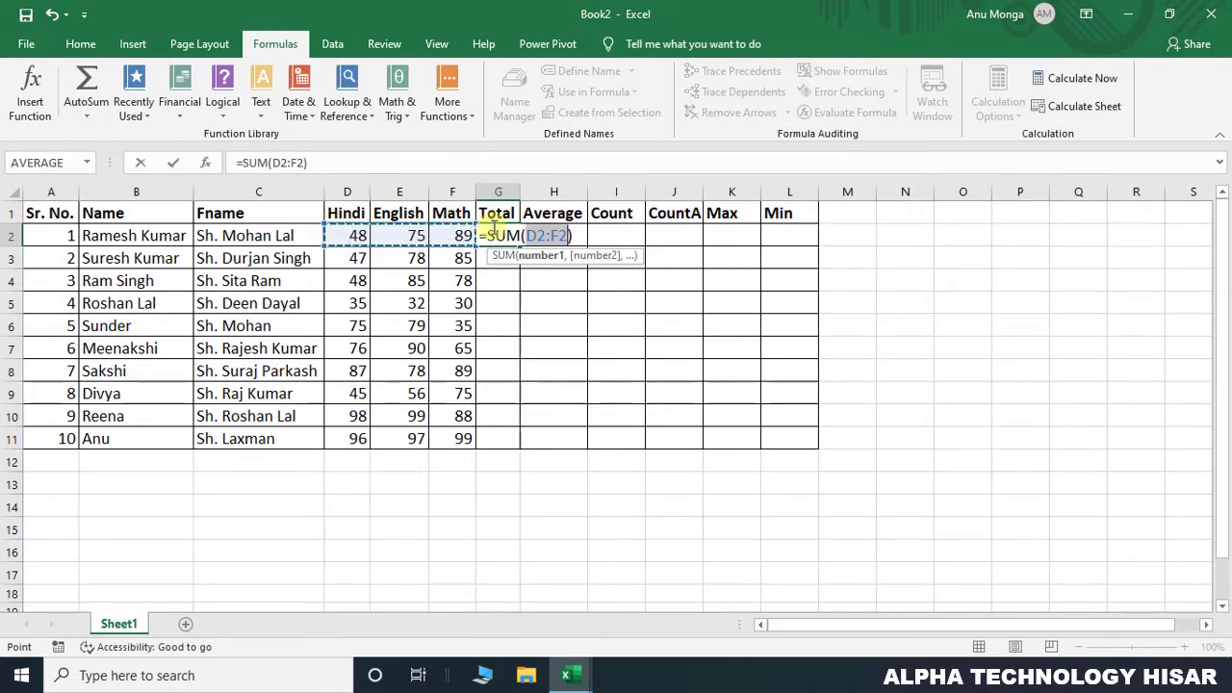
pyautogui.press('Return')
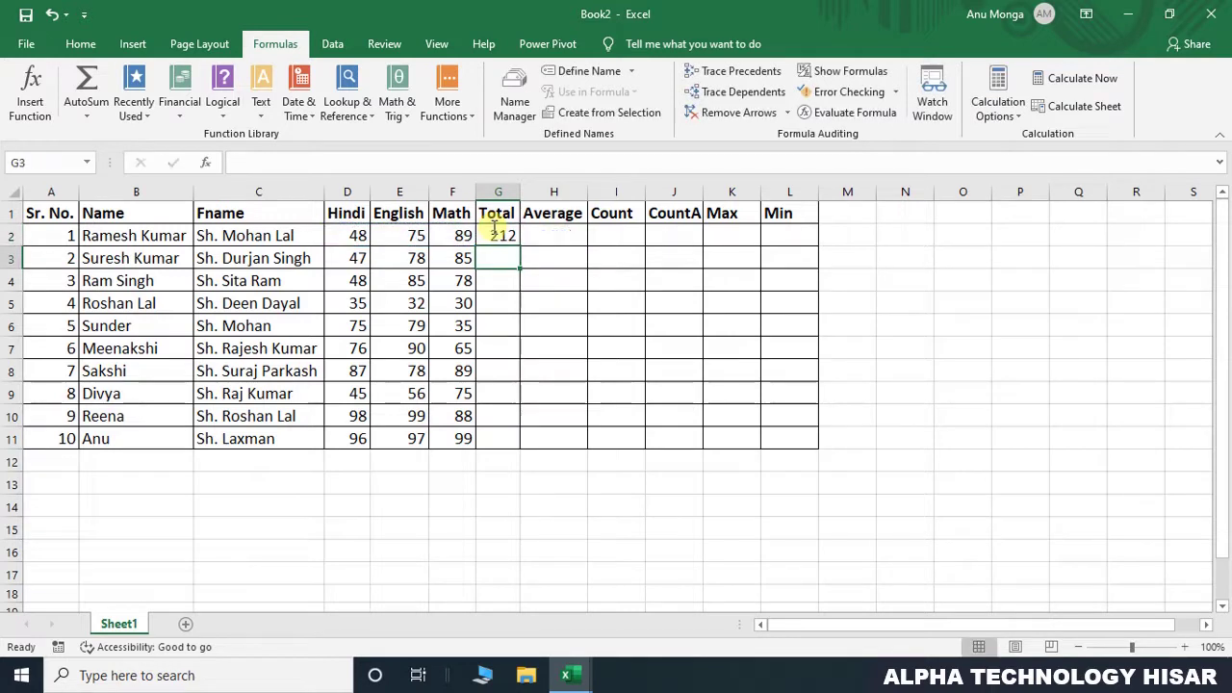
# Fill the G2 total down the column, then undo the fill
pyautogui.click(491, 234)
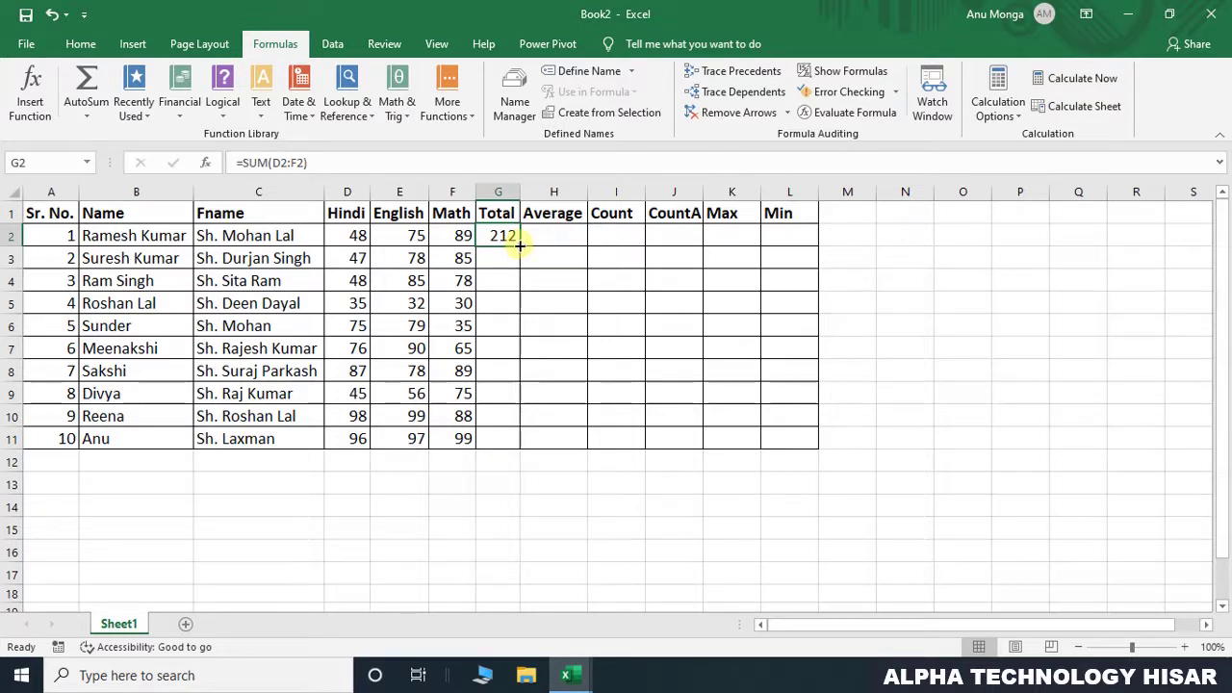
pyautogui.doubleClick(520, 246)
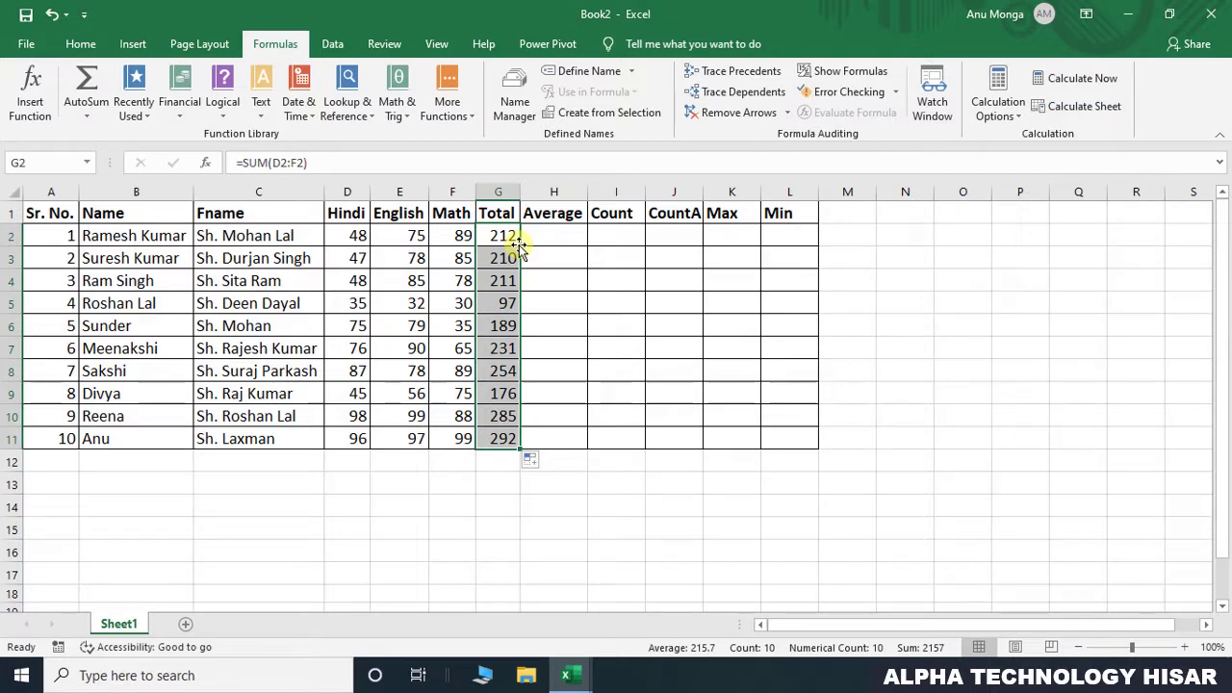
pyautogui.hotkey('ctrl', 'z')
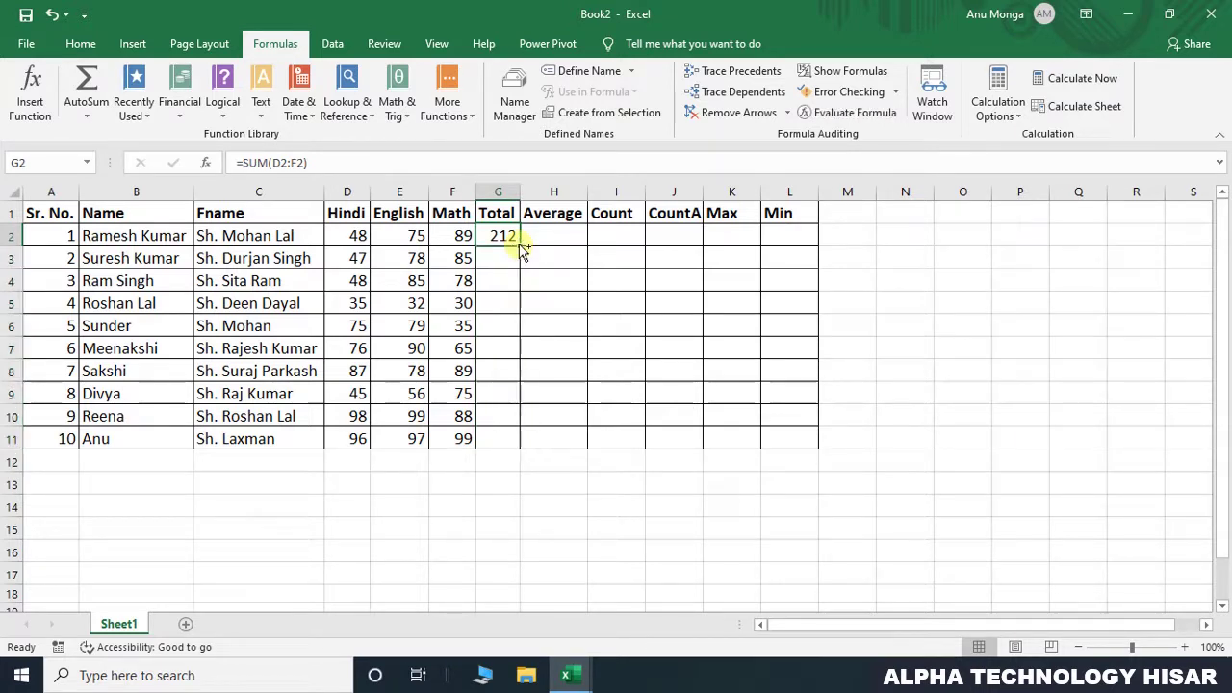
# Enter =SUM(D3:F3) in G3 with Alt+= for the second student's total of 210
pyautogui.click(505, 258)
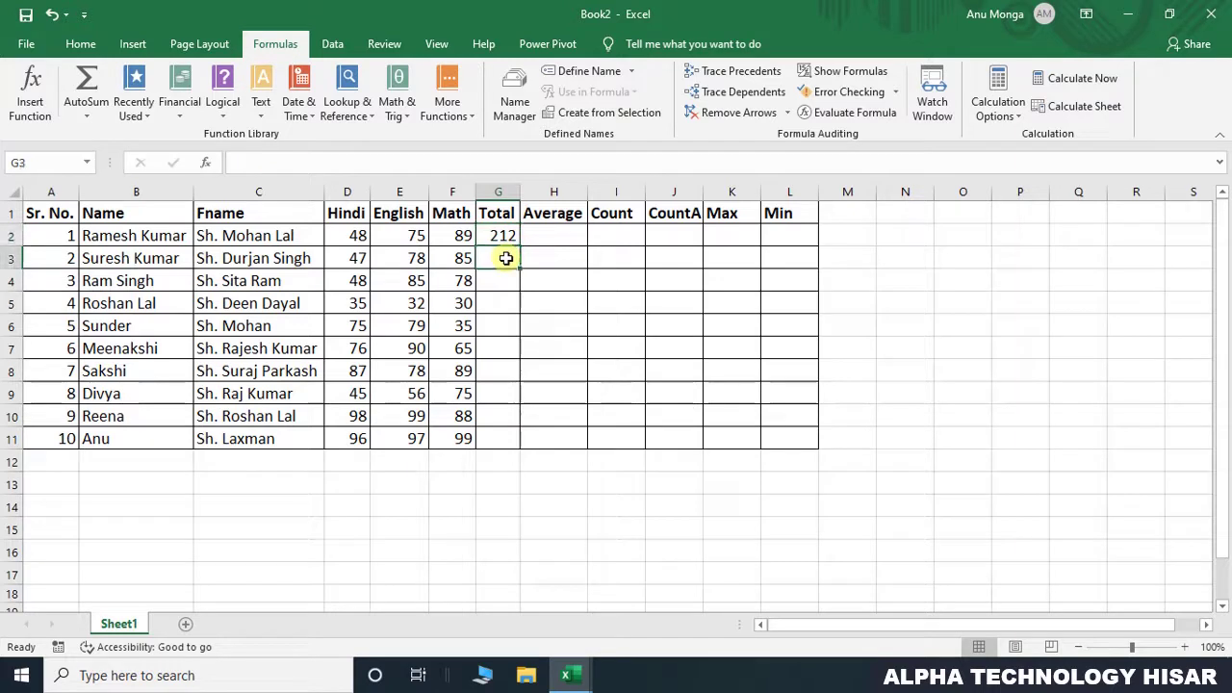
pyautogui.click(504, 239)
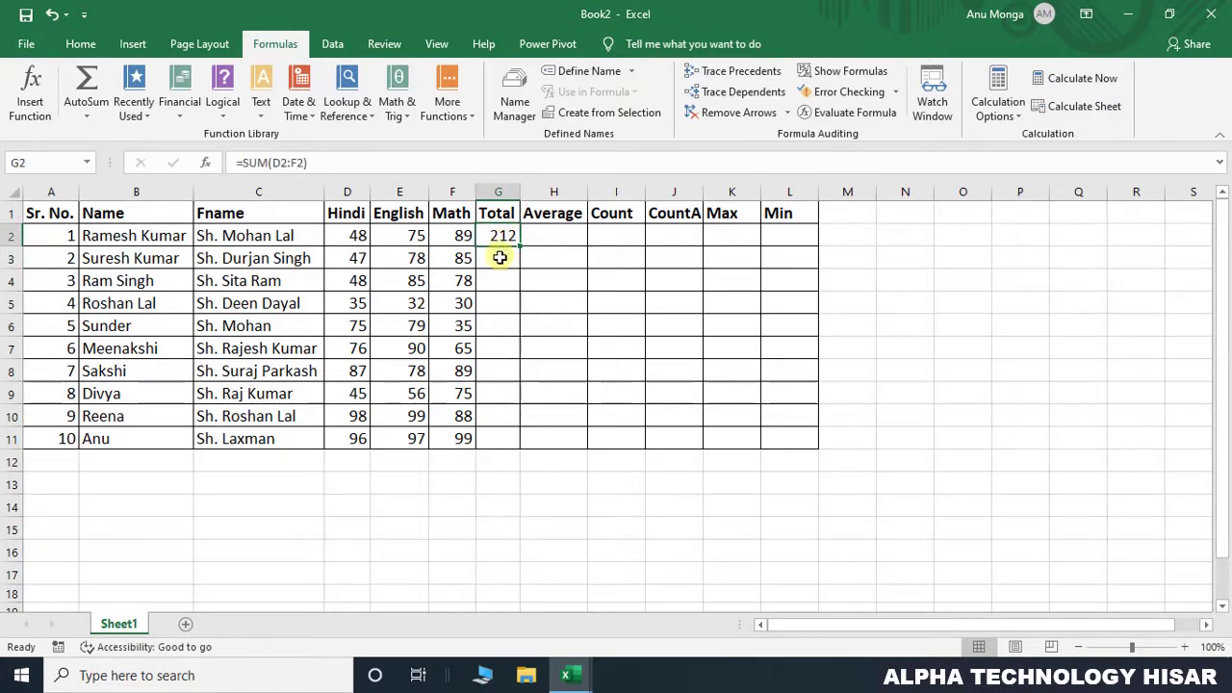
pyautogui.click(500, 257)
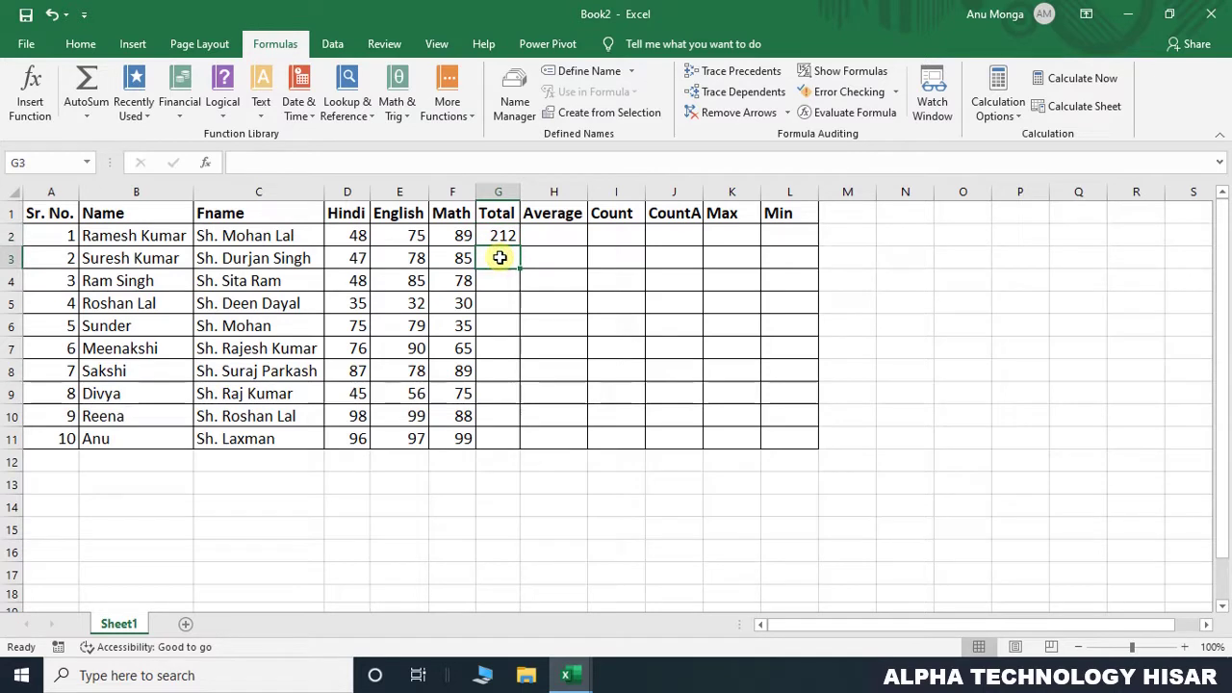
pyautogui.hotkey('alt', '=')
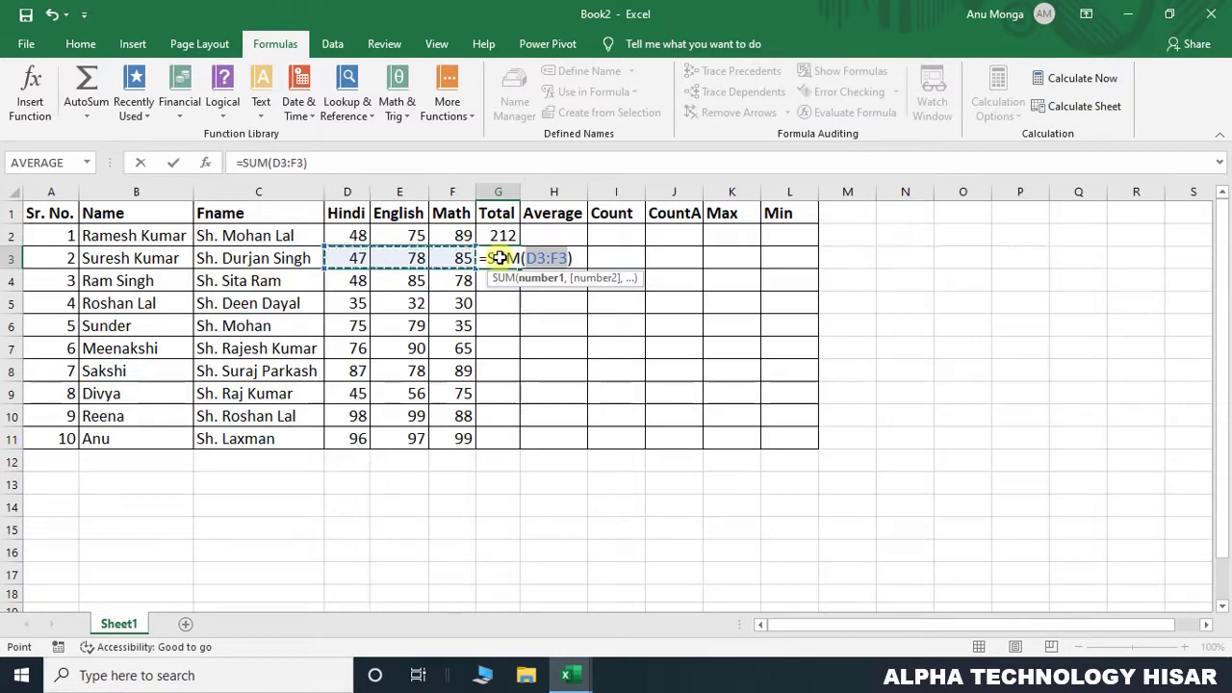
pyautogui.press('Return')
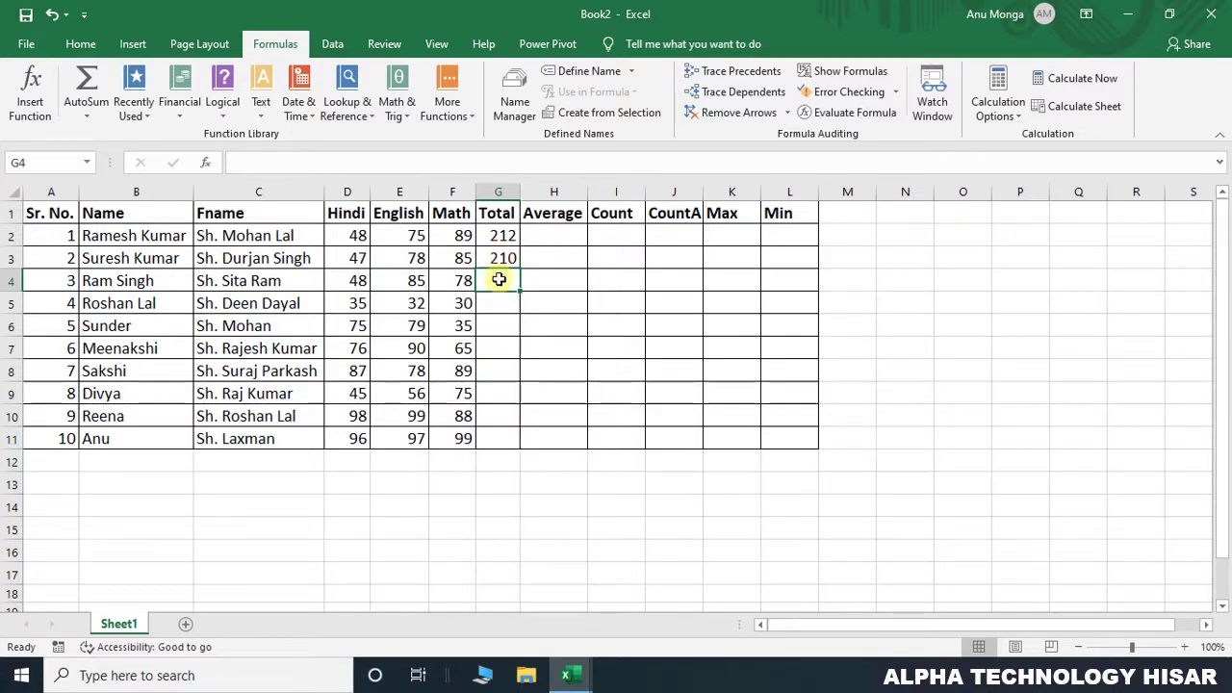
# Type =sum(d4:f4) in G4 for the third student's total of 211
pyautogui.write('=sum')
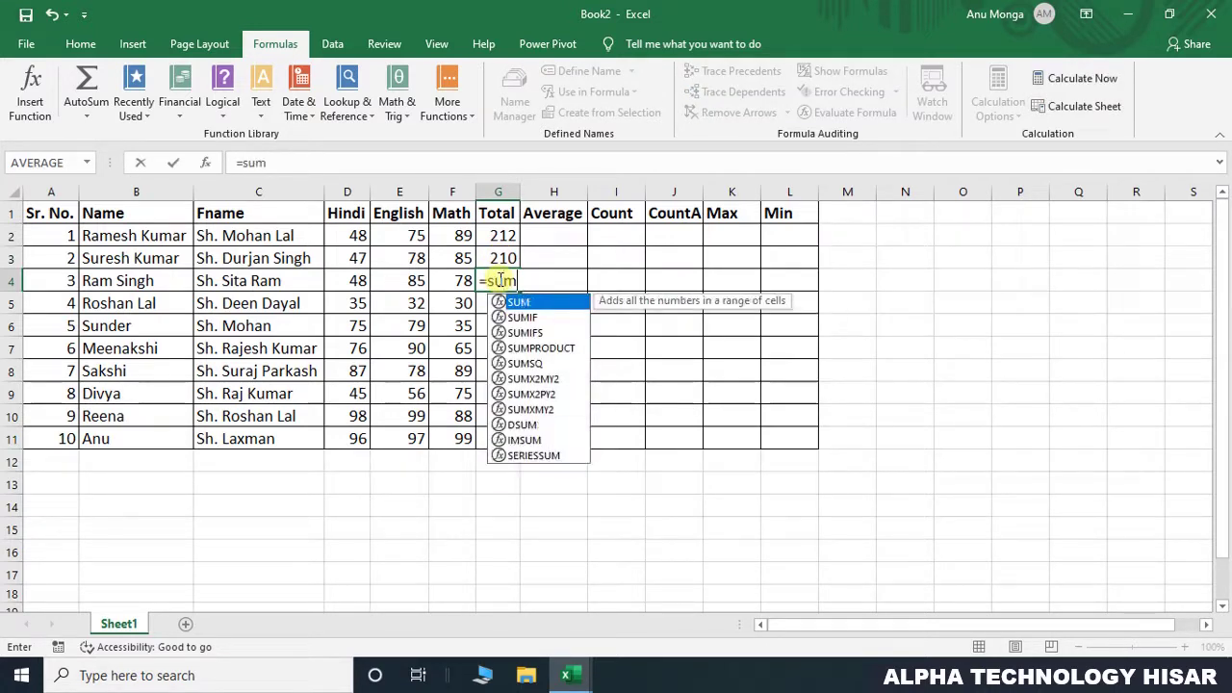
pyautogui.write('(')
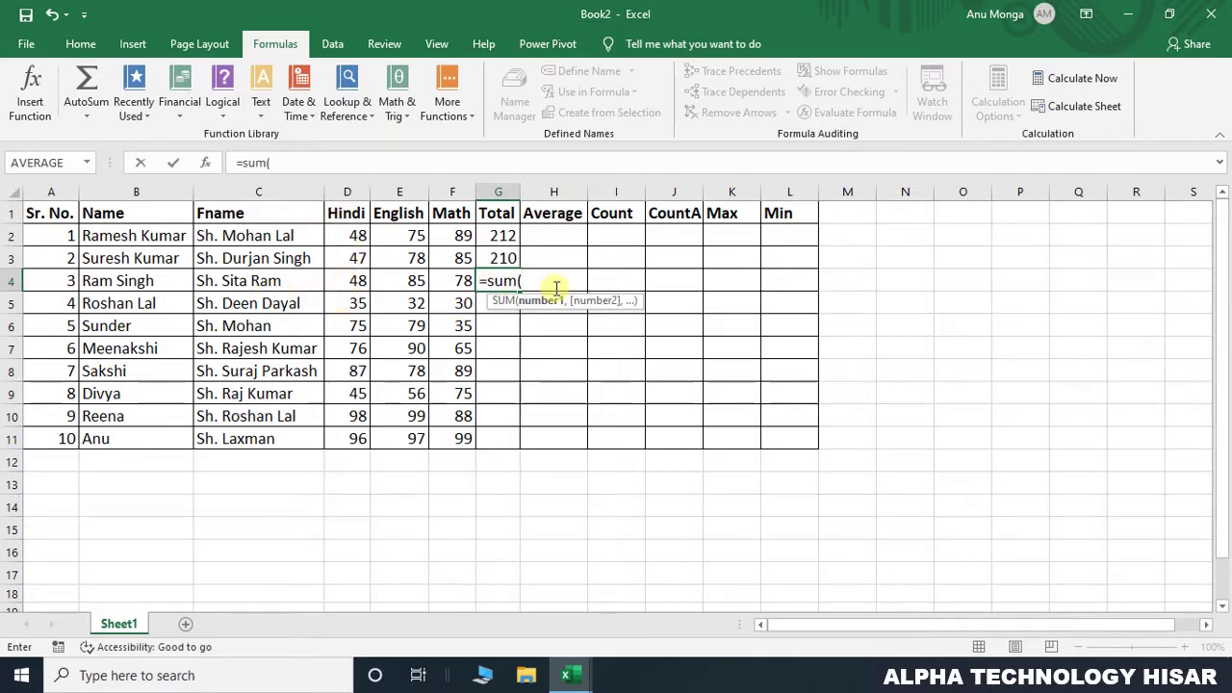
pyautogui.write('d4')
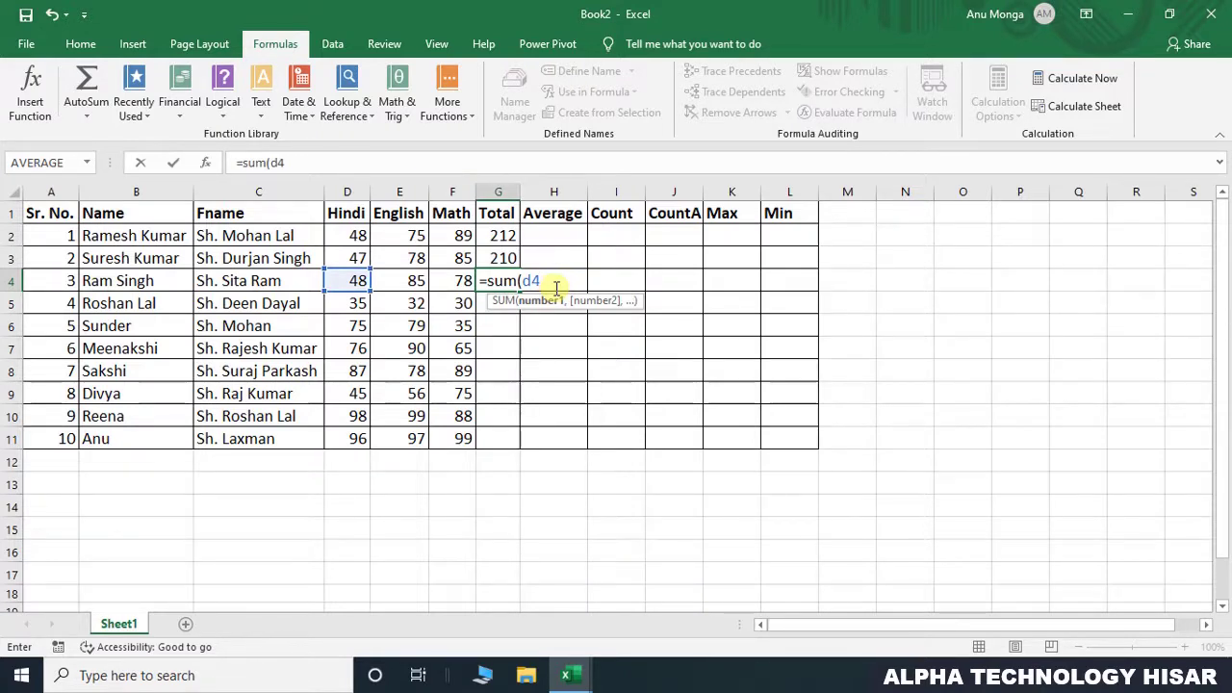
pyautogui.write(':')
pyautogui.write('f4')
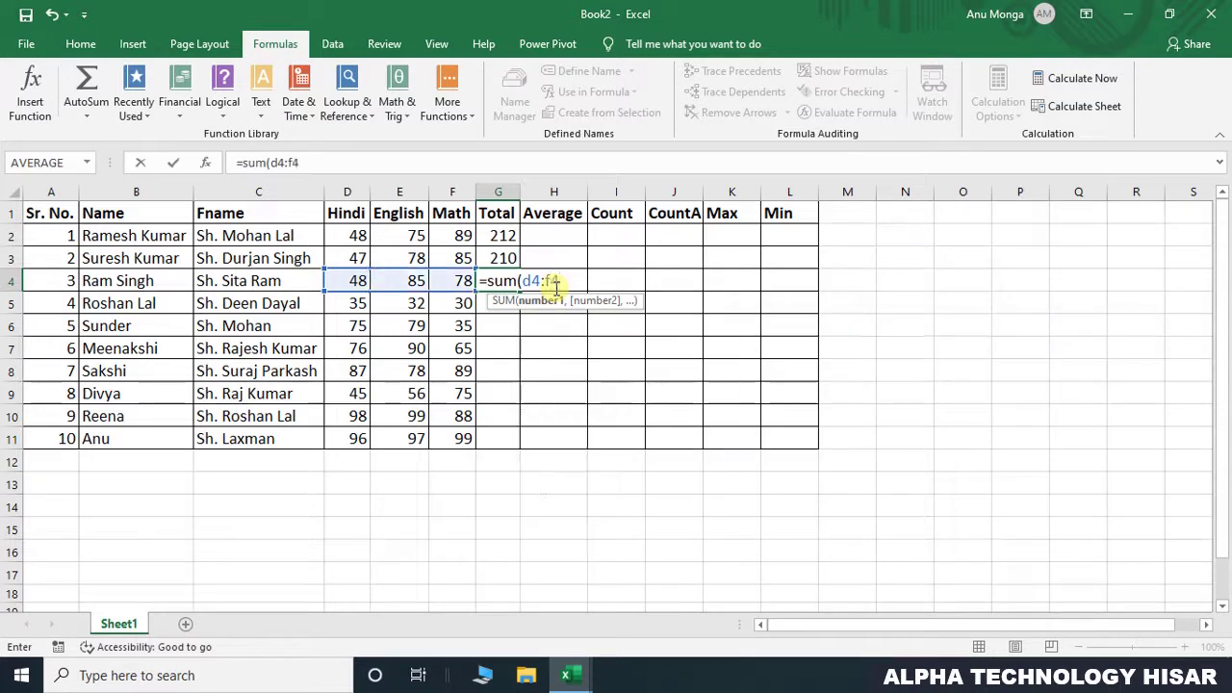
pyautogui.write(')')
pyautogui.press('Return')
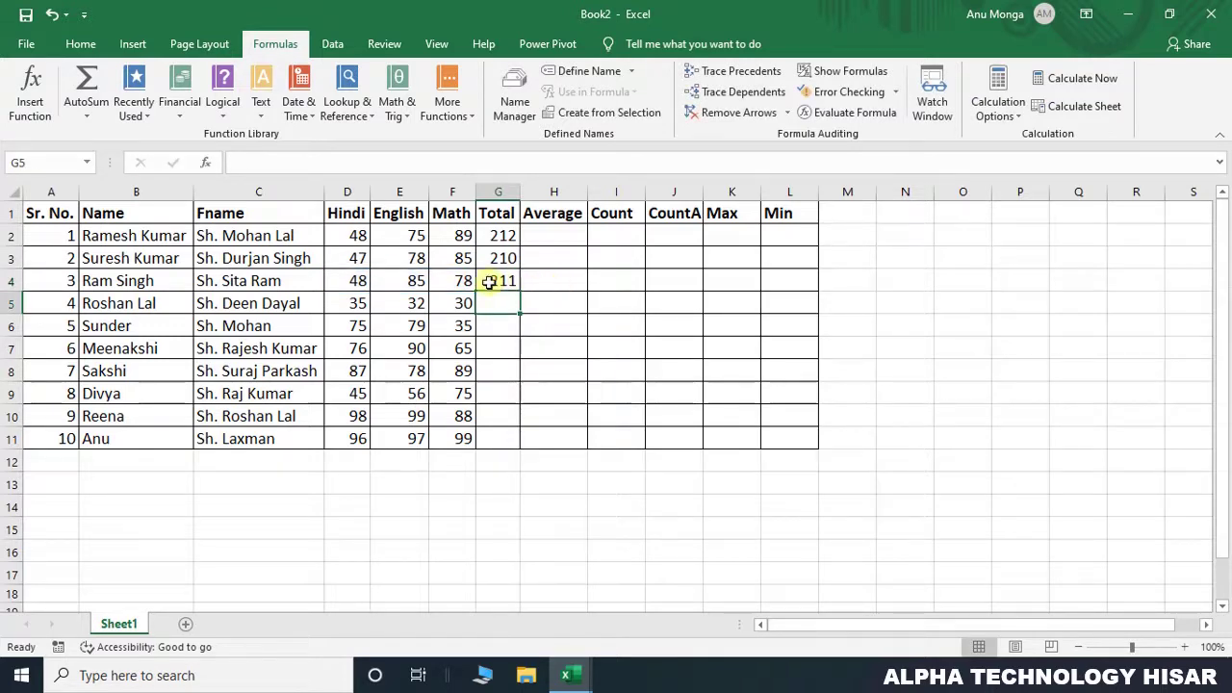
# Fill the Total formula from G4 down to G11 and change F2's Math mark to 34
pyautogui.click(494, 280)
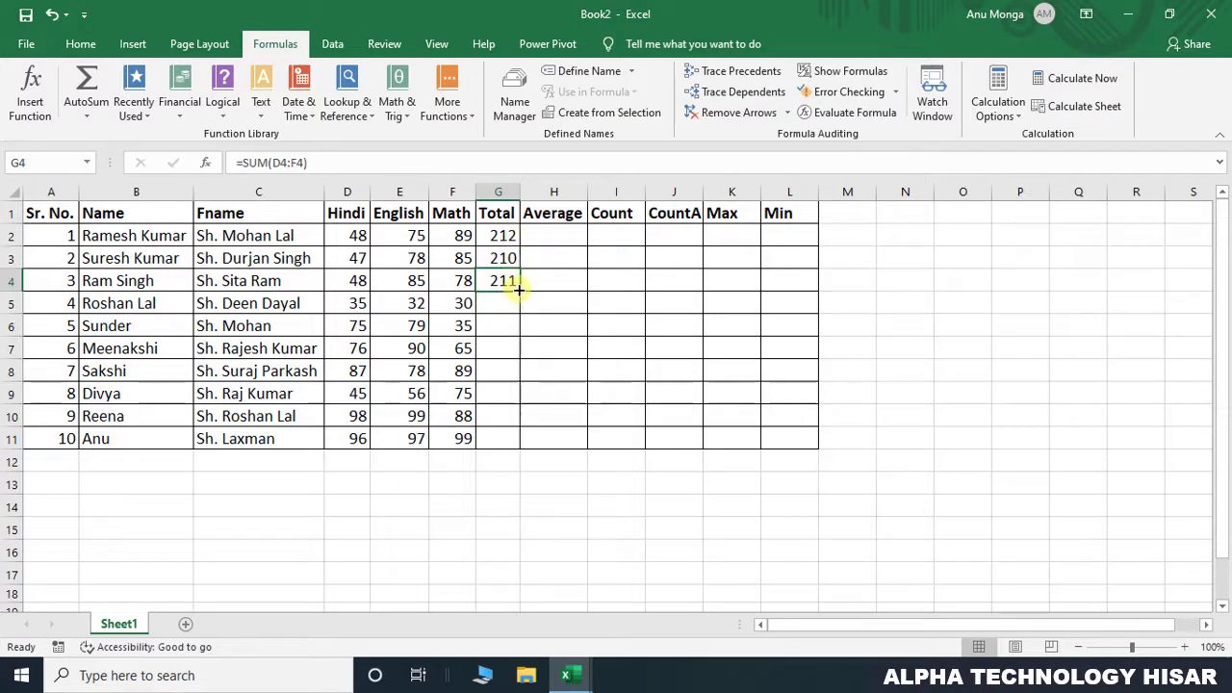
pyautogui.moveTo(518, 289); pyautogui.dragTo(518, 449)
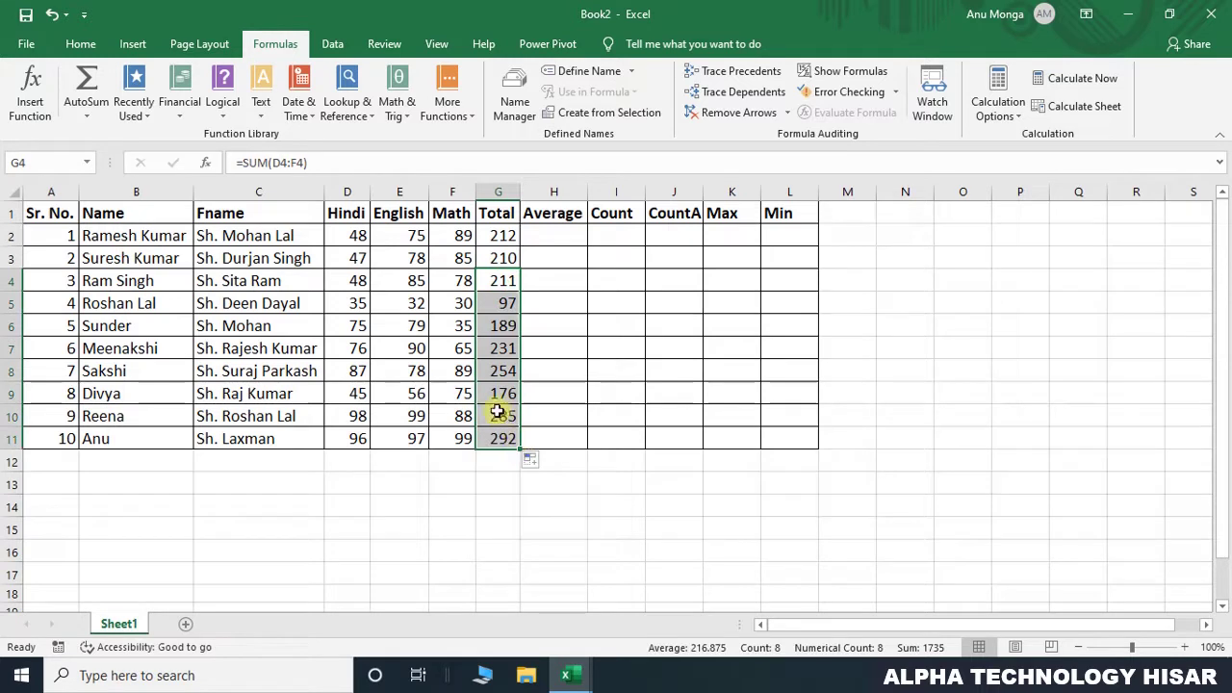
pyautogui.click(462, 238)
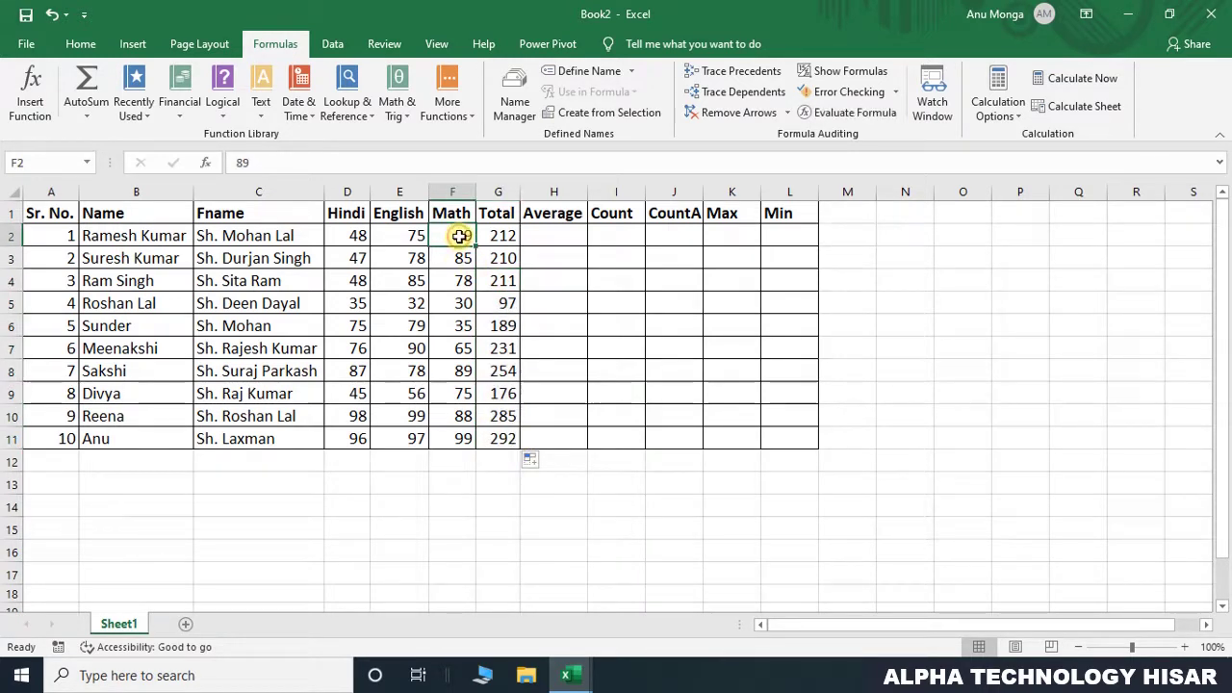
pyautogui.write('34')
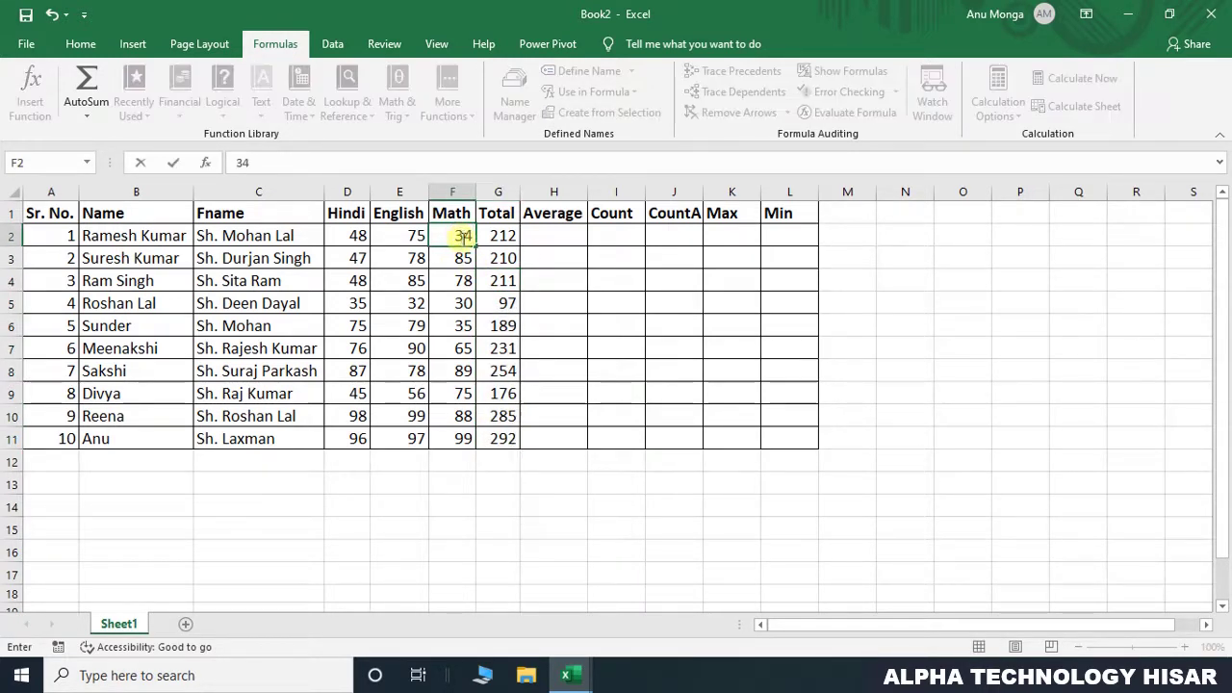
pyautogui.click(488, 262)
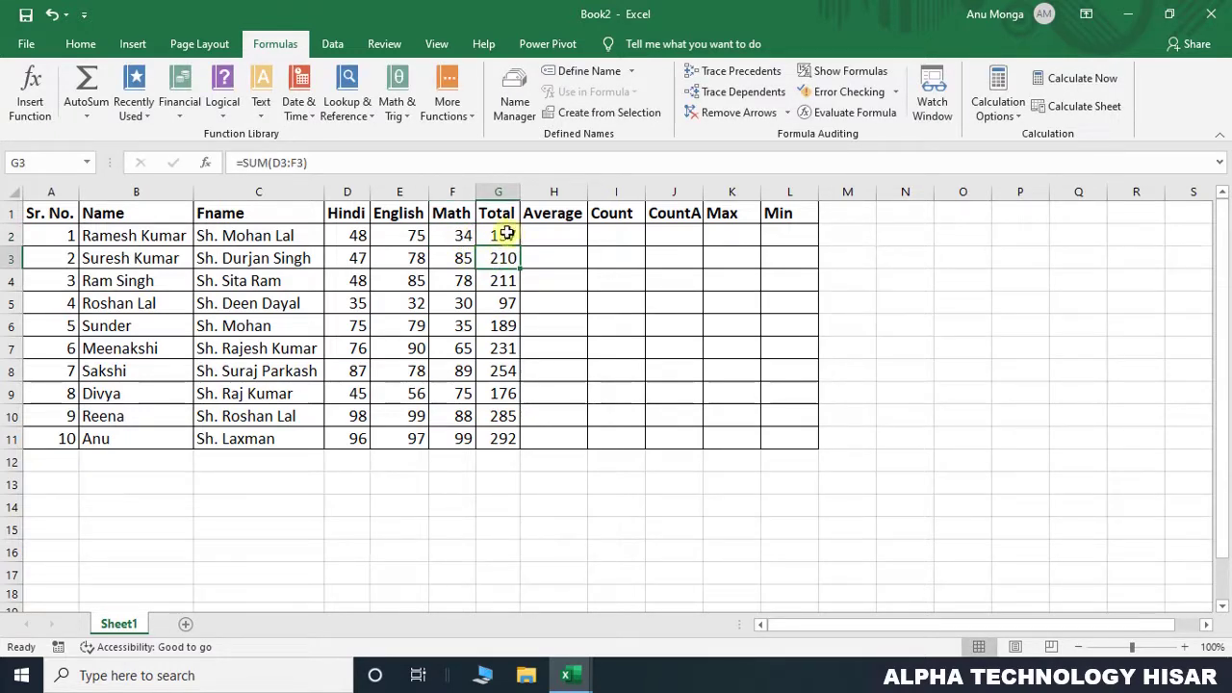
# Change the Math mark in F5 to 67, making that row's total 134
pyautogui.click(455, 303)
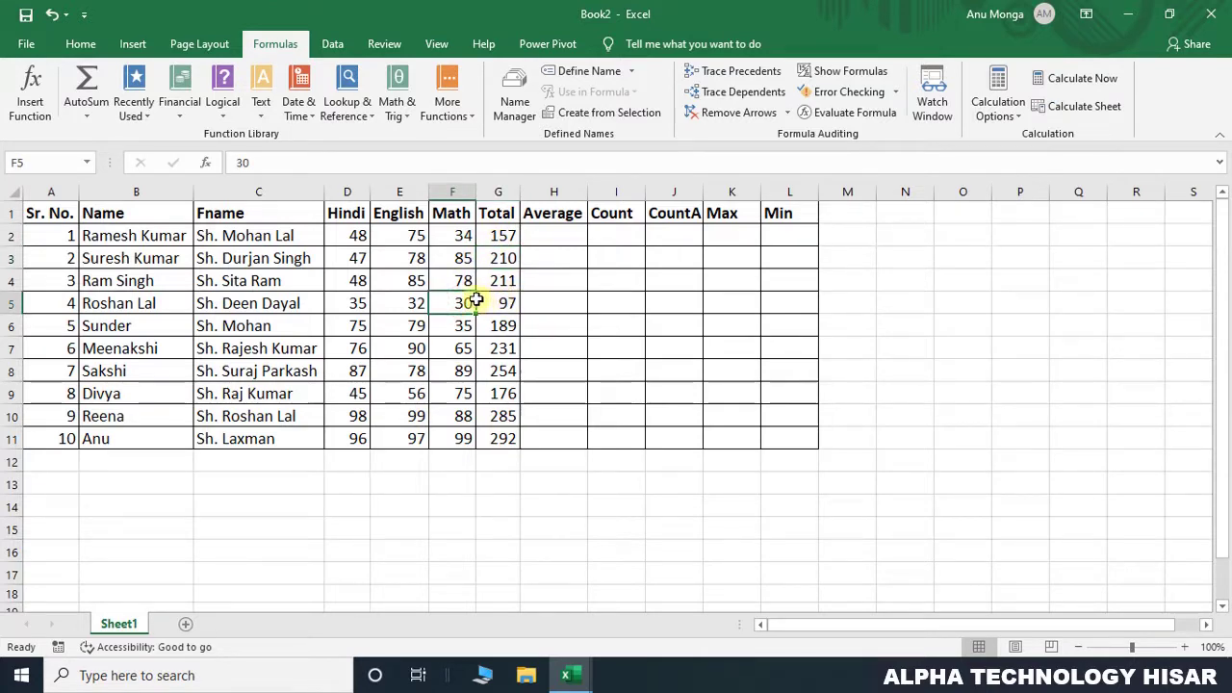
pyautogui.write('67')
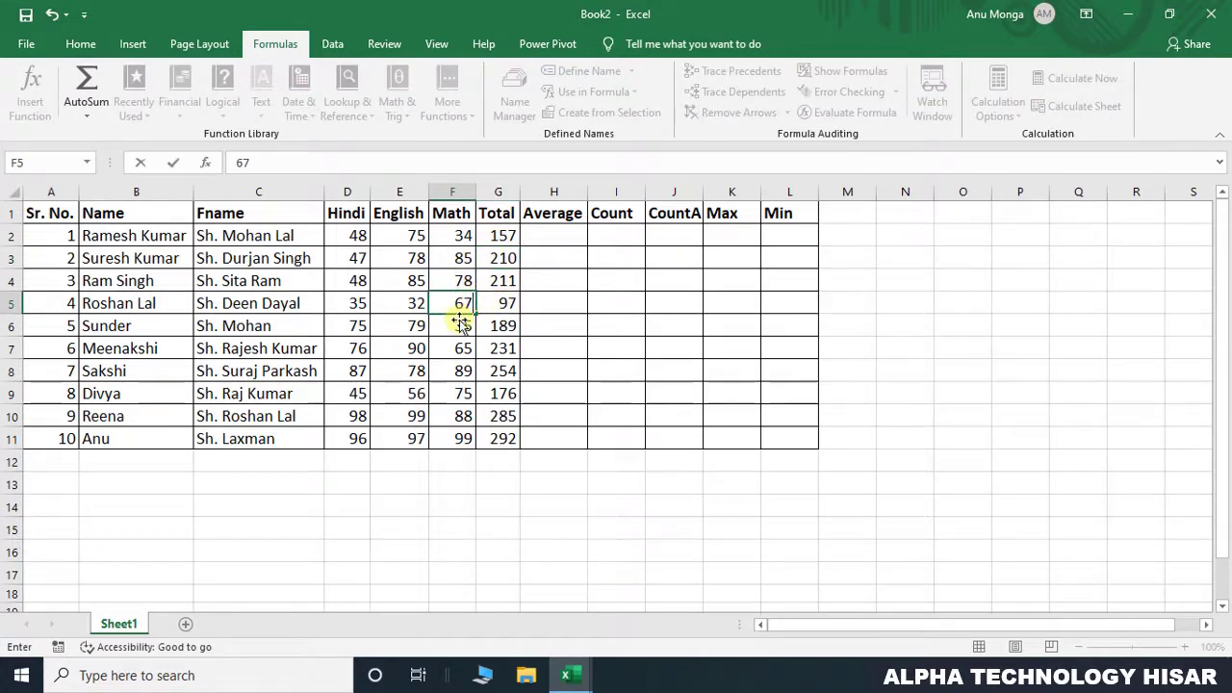
pyautogui.click(458, 323)
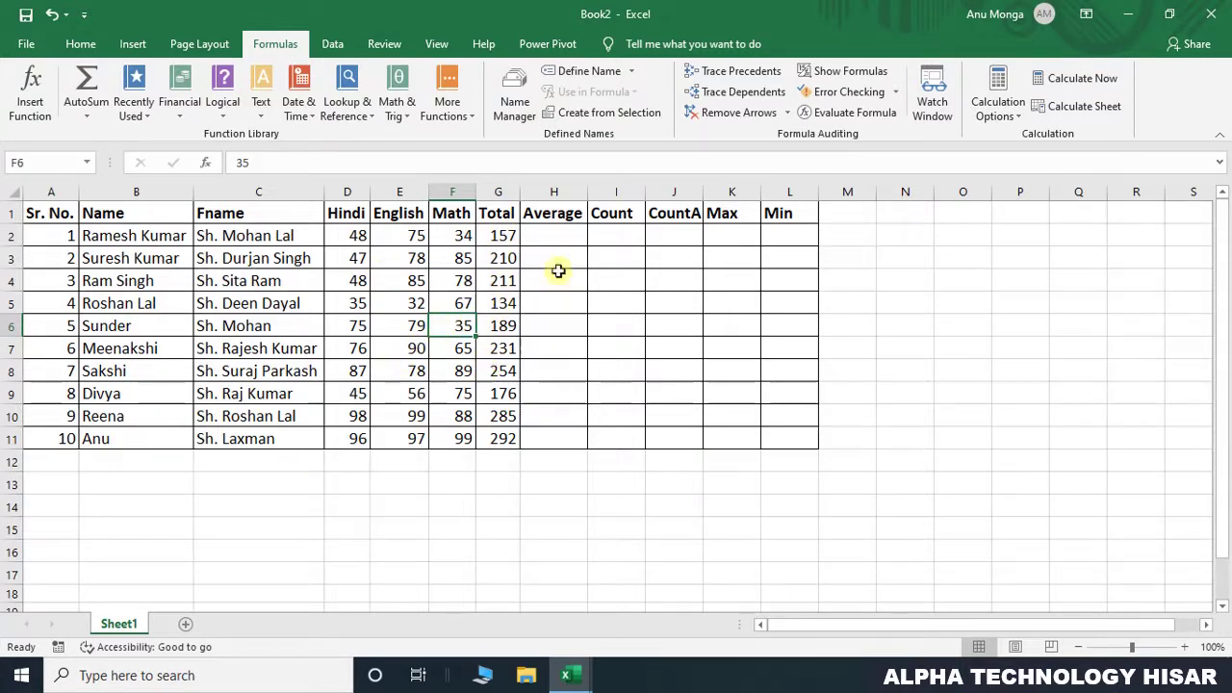
# Enter =AVERAGE(D2:F2) in H2 and copy it down to H11 (52.333 to 97.333)
pyautogui.click(549, 233)
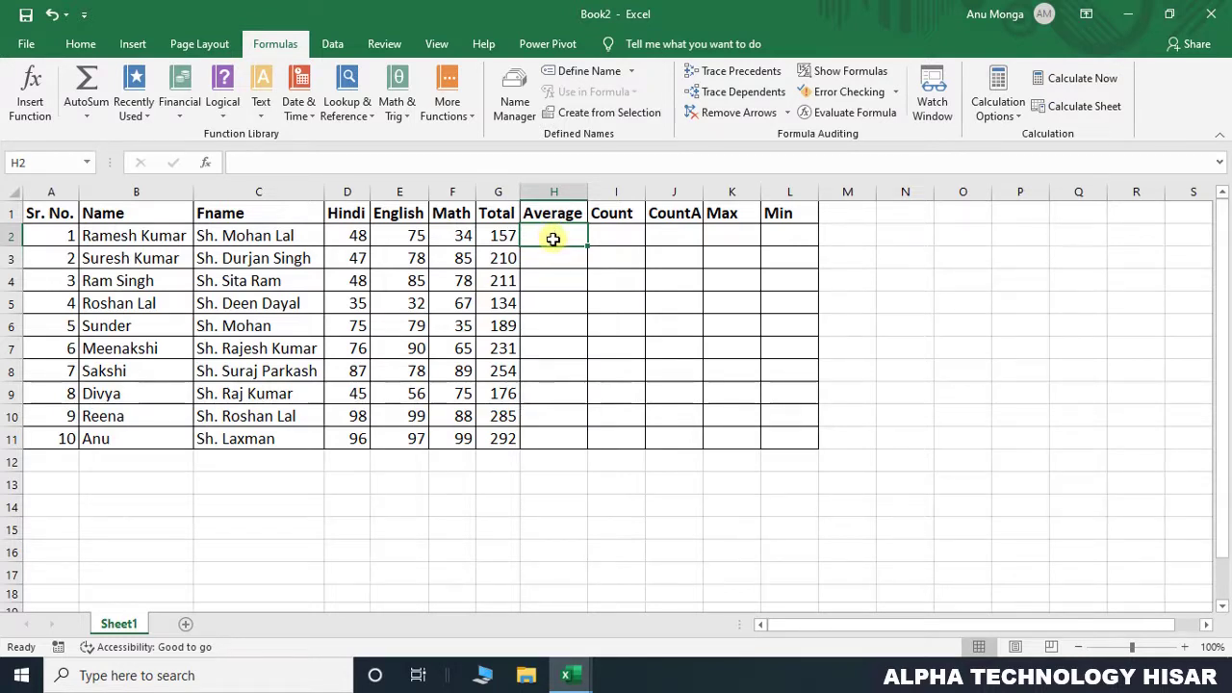
pyautogui.write('=')
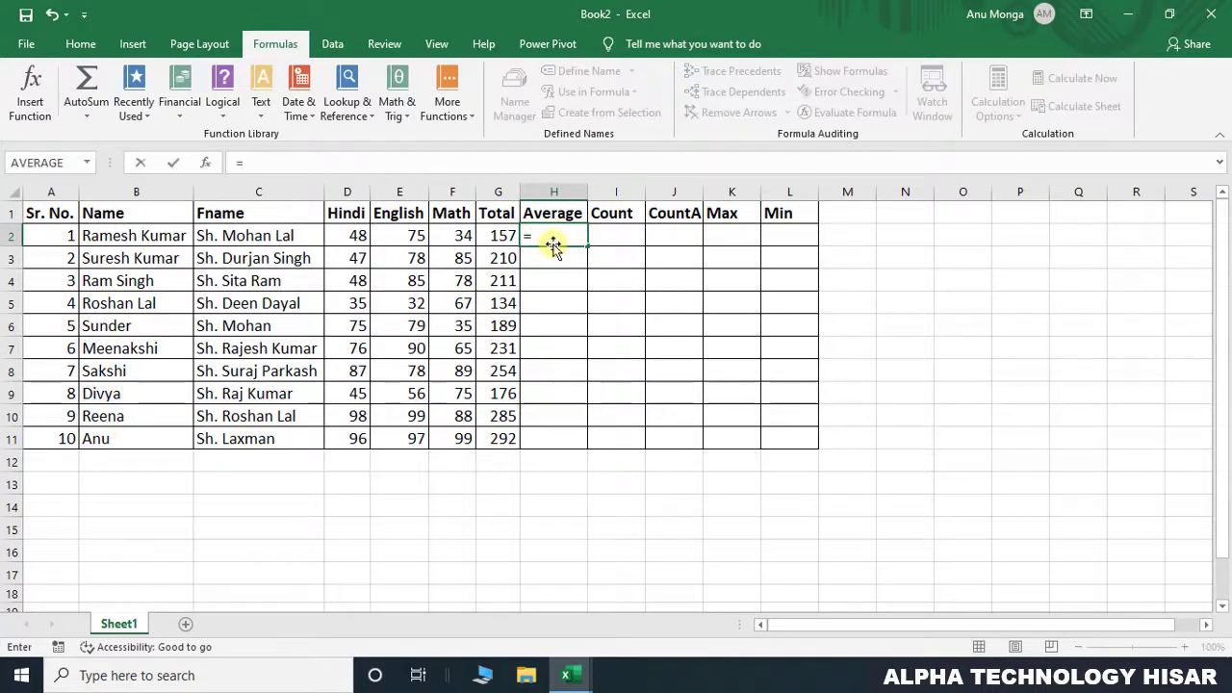
pyautogui.write('average')
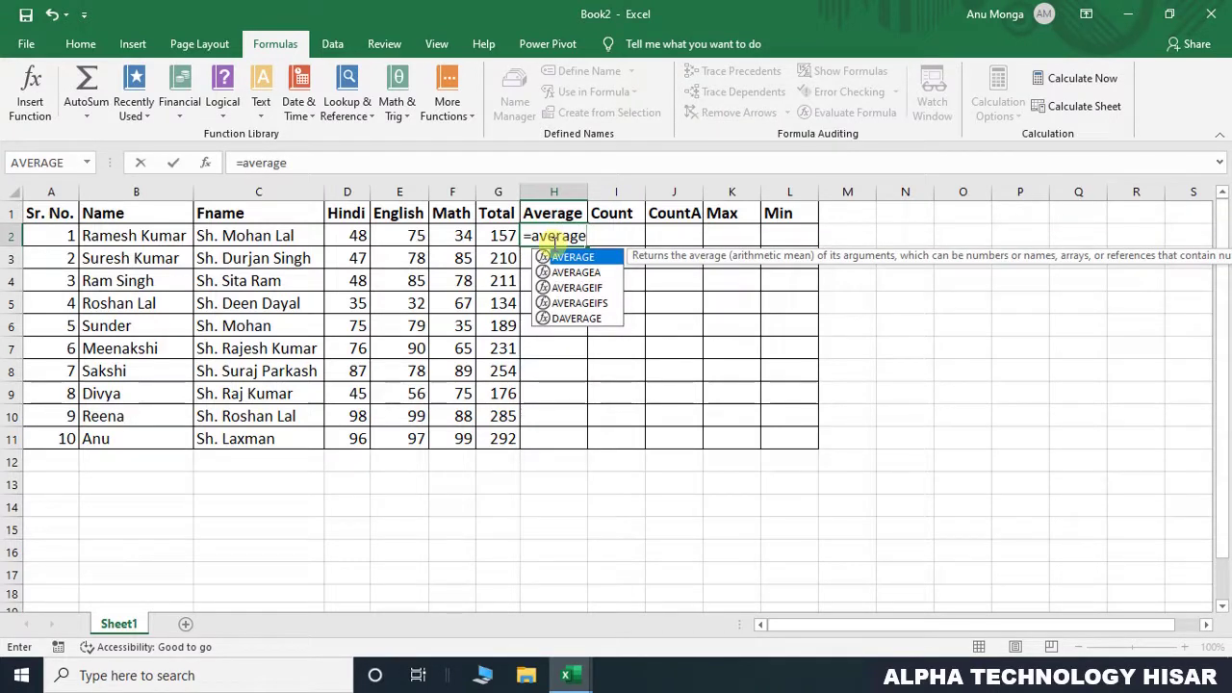
pyautogui.write('(')
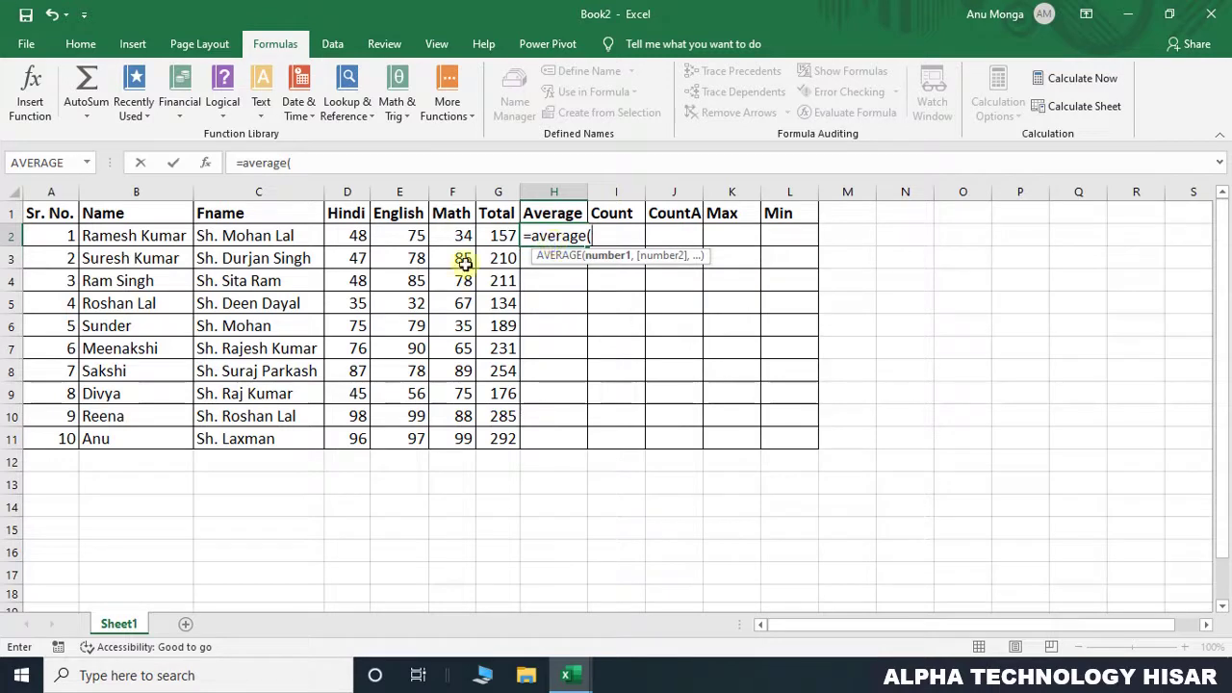
pyautogui.moveTo(356, 236); pyautogui.dragTo(451, 233)
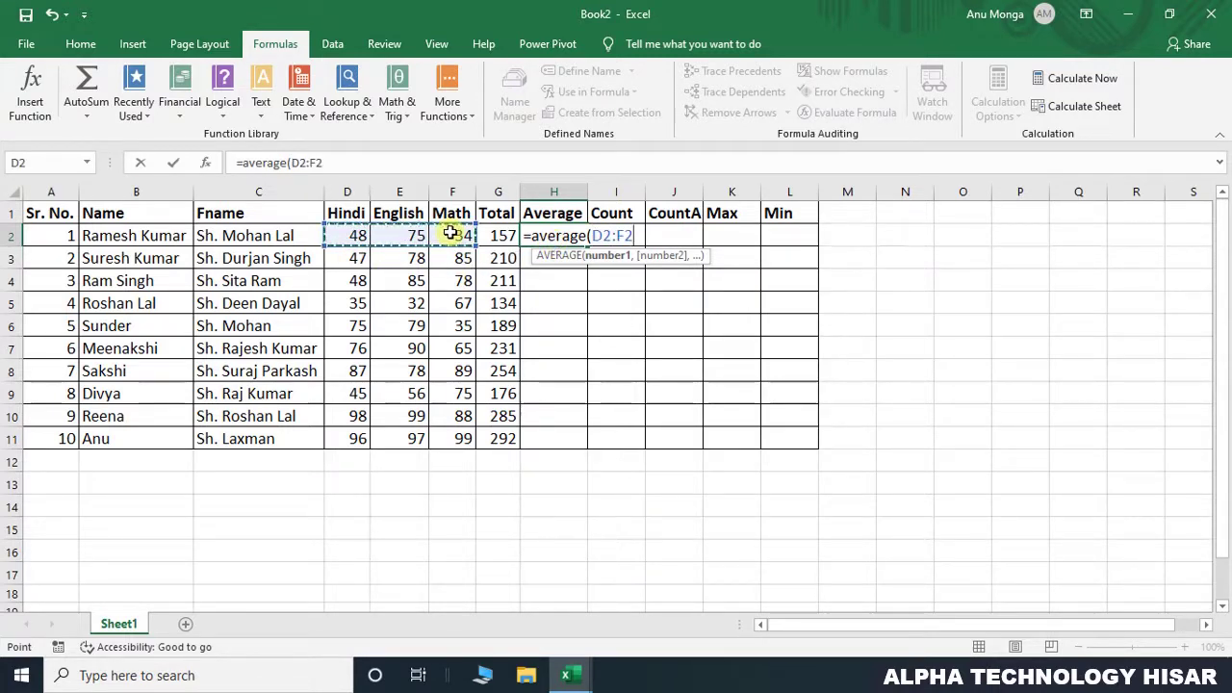
pyautogui.write(')')
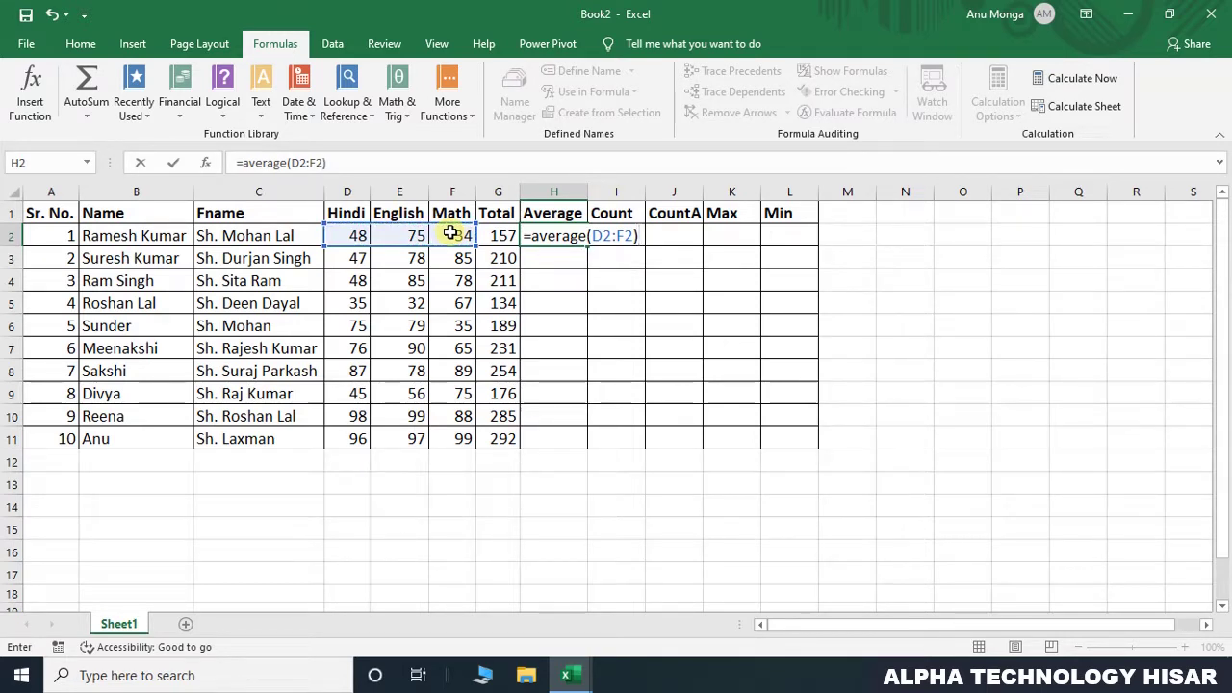
pyautogui.press('Return')
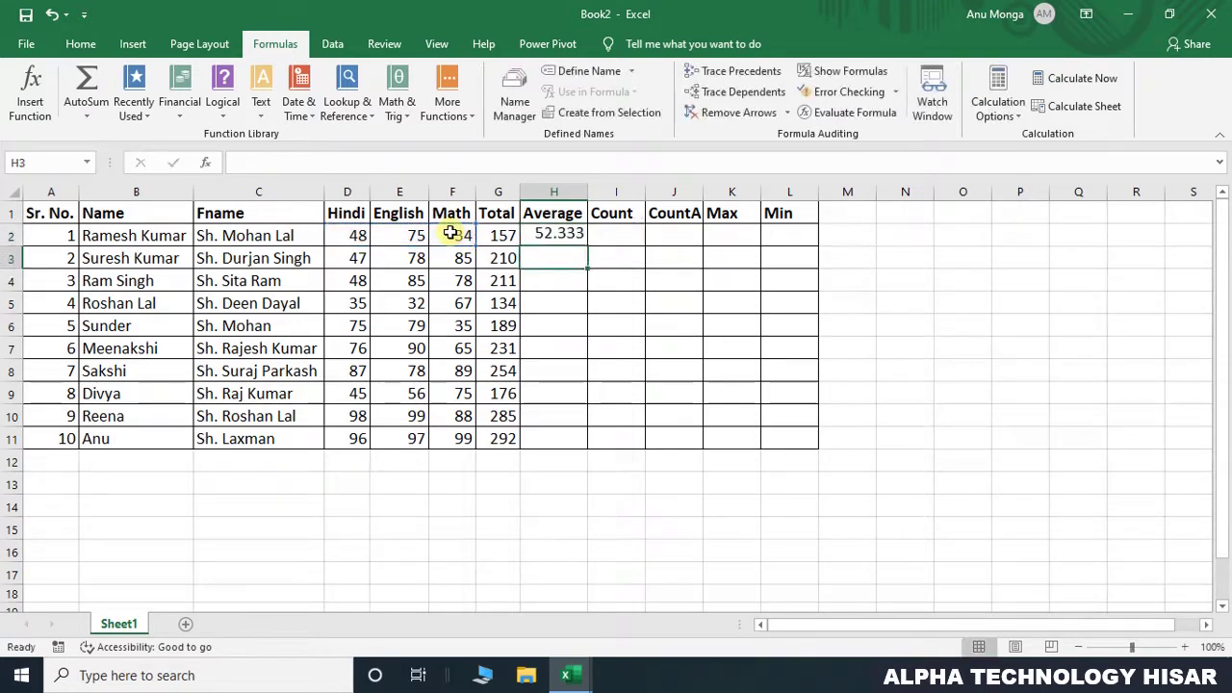
pyautogui.click(576, 235)
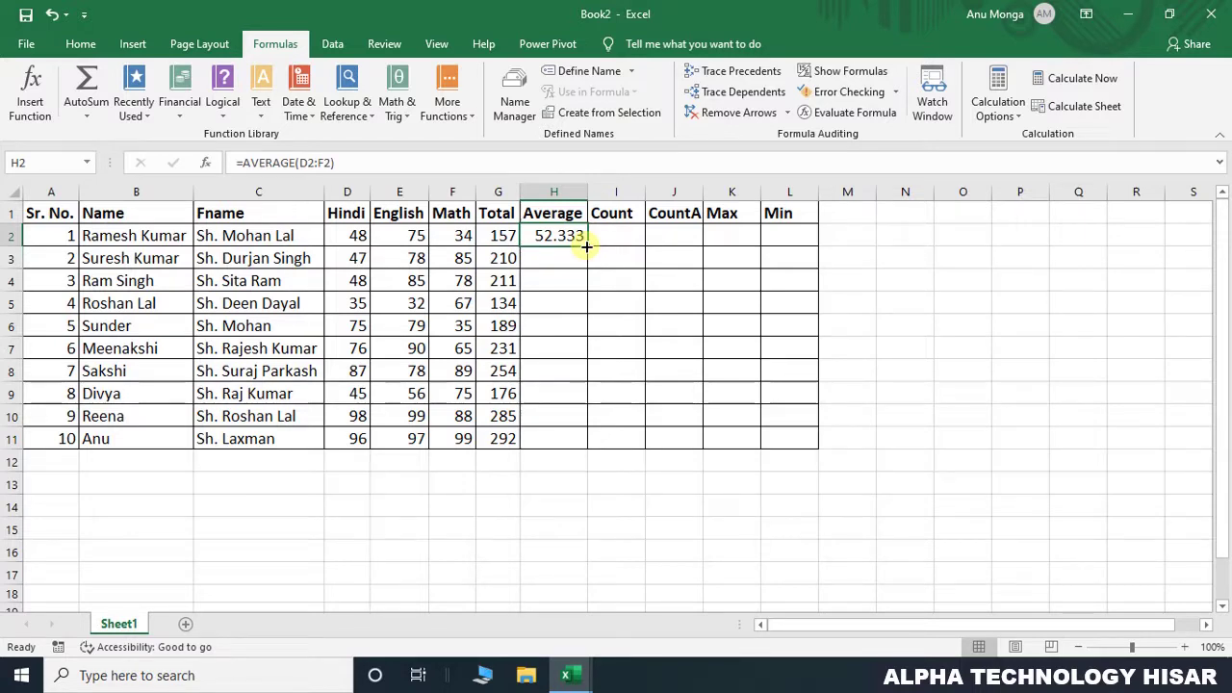
pyautogui.doubleClick(586, 247)
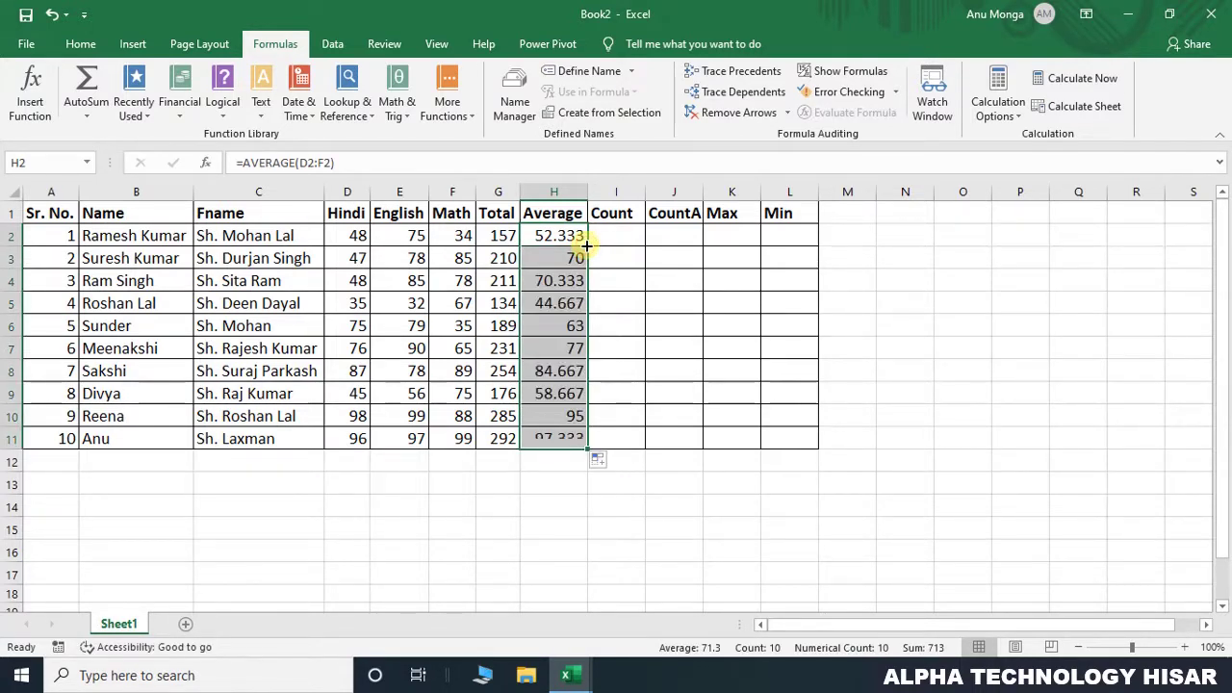
pyautogui.click(573, 235)
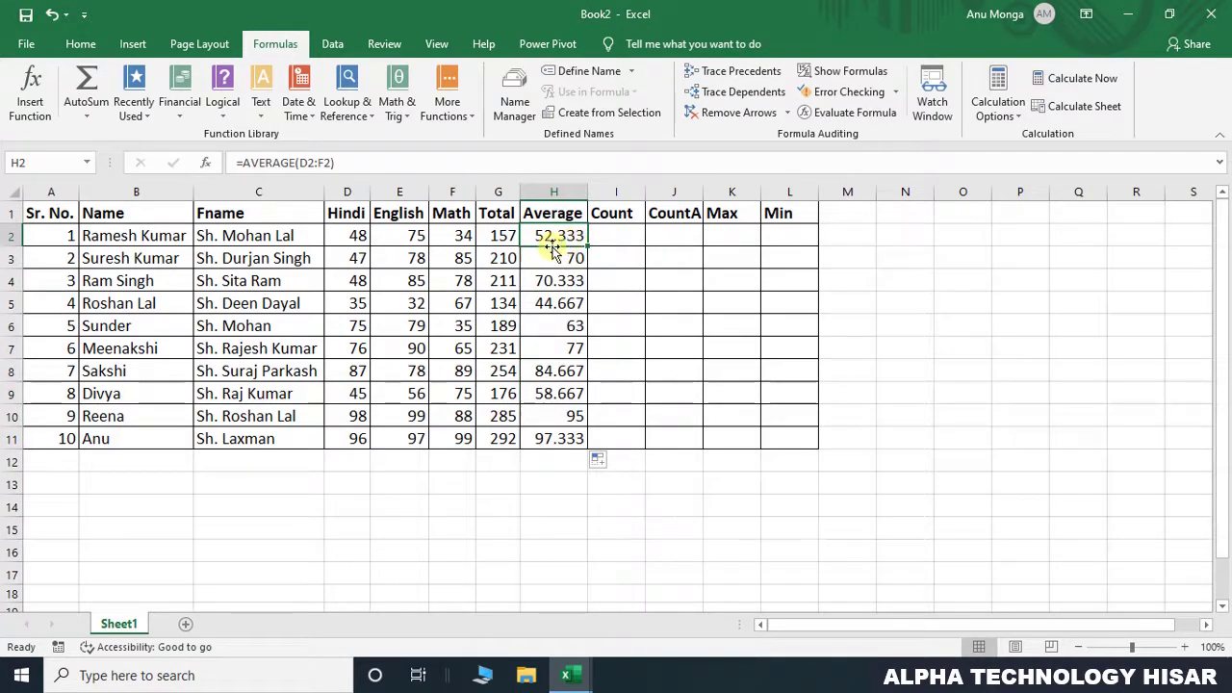
pyautogui.click(89, 118)
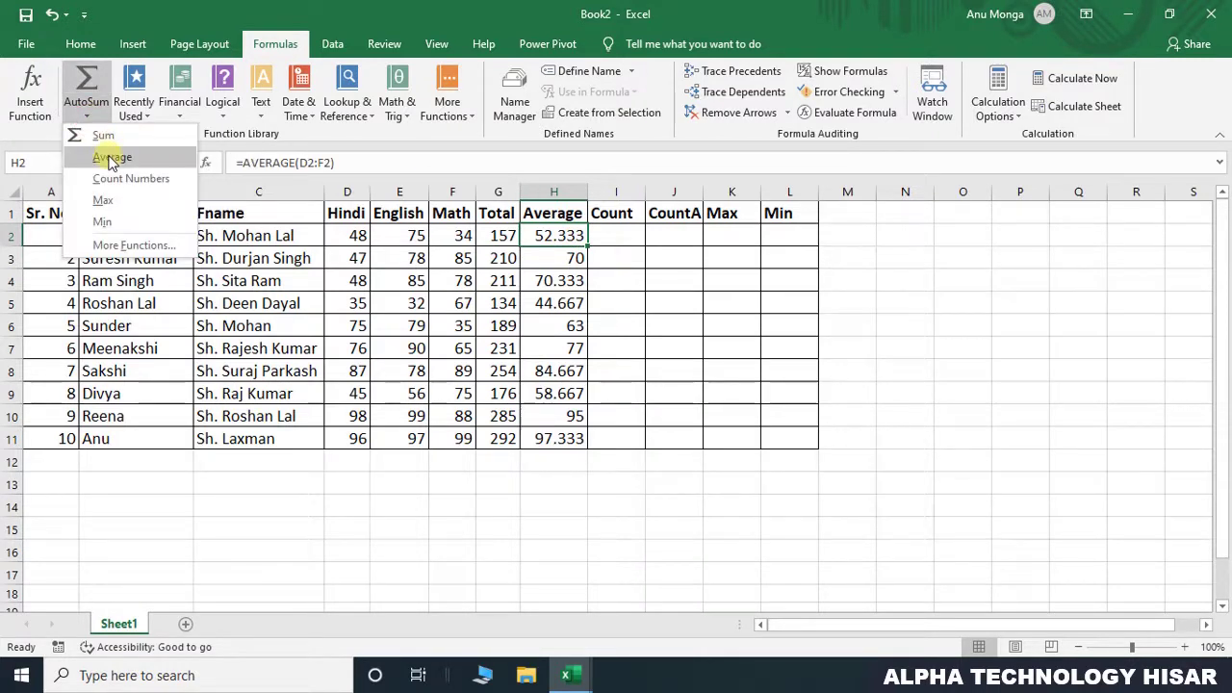
pyautogui.click(110, 158)
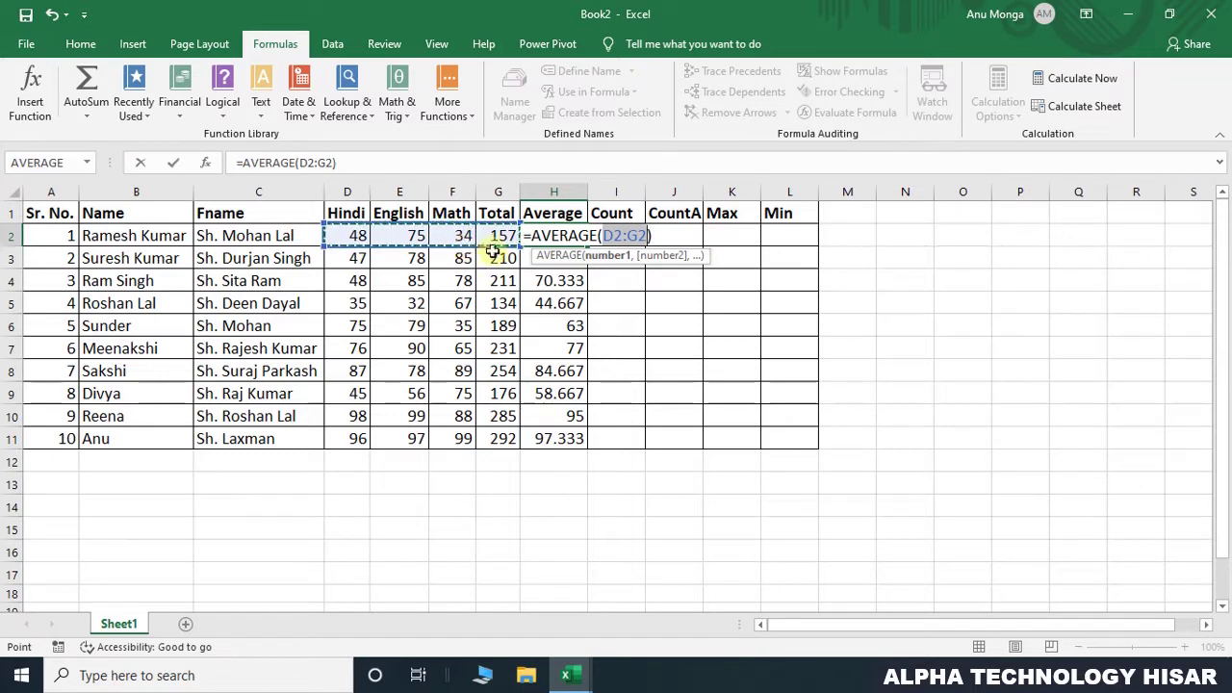
pyautogui.click(348, 233)
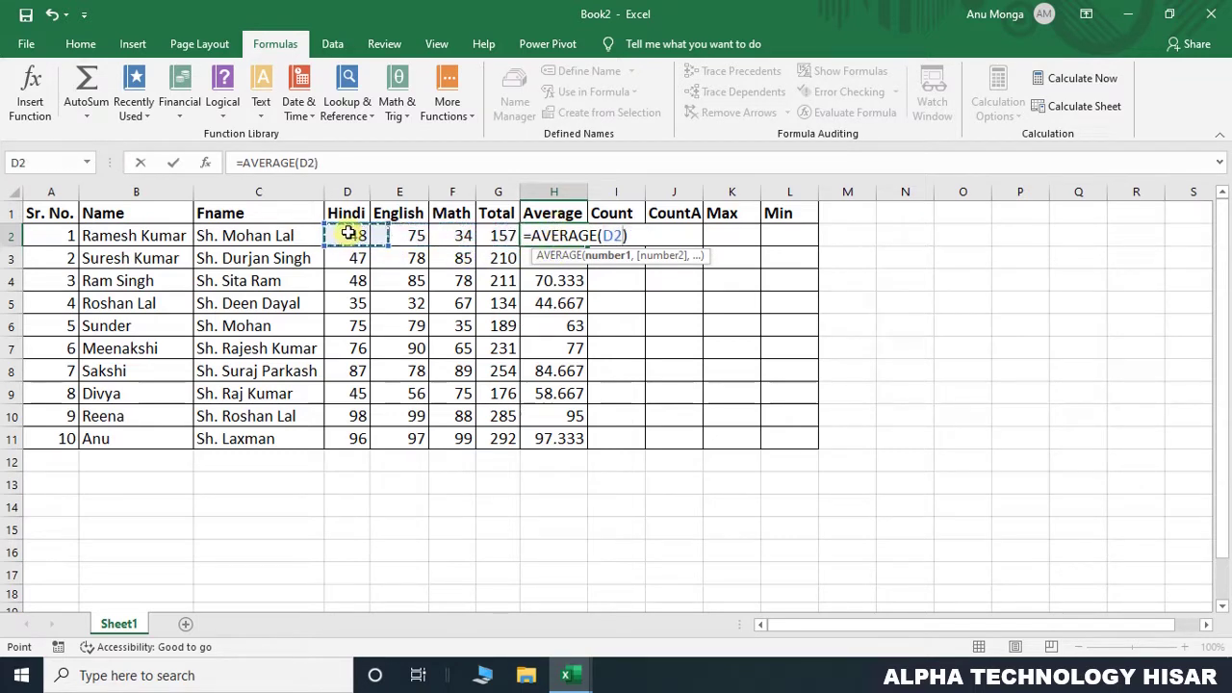
pyautogui.moveTo(348, 233); pyautogui.dragTo(446, 231)
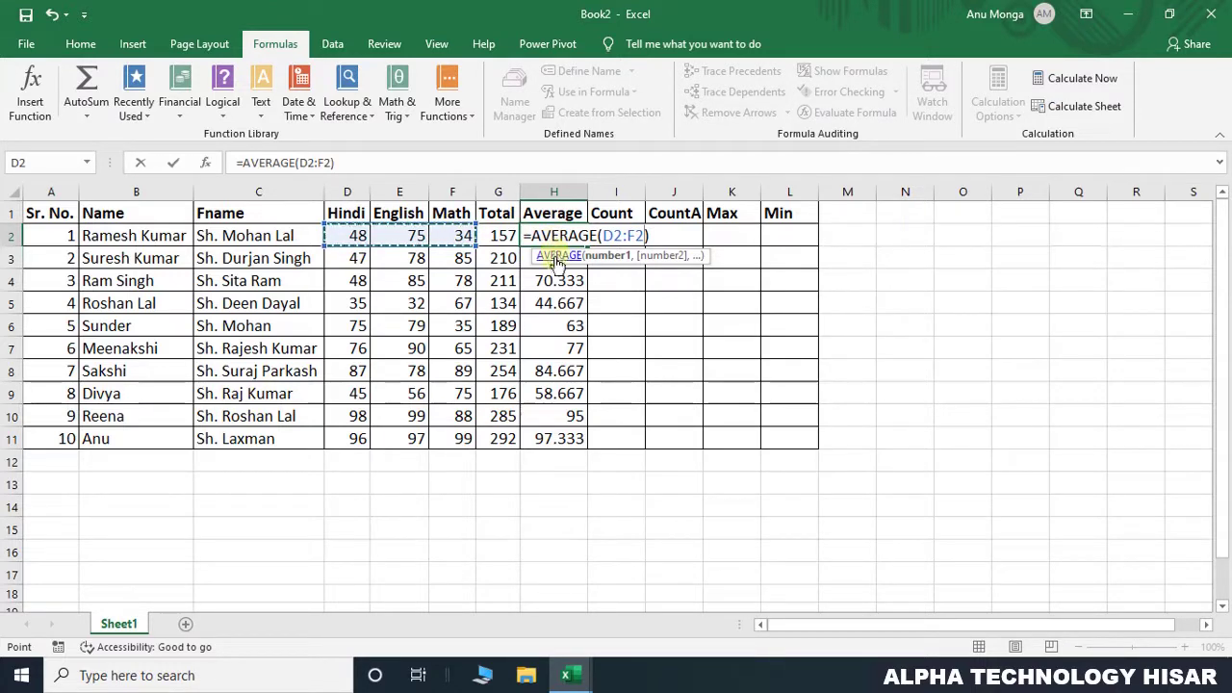
pyautogui.press('Return')
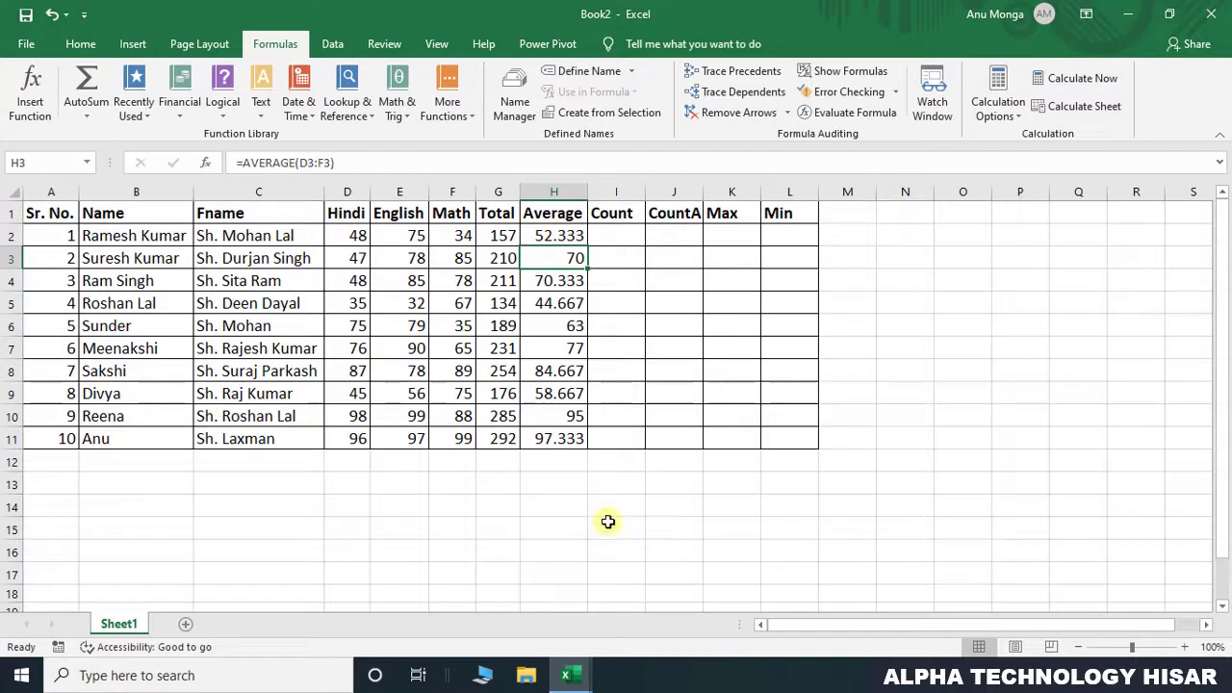
pyautogui.click(901, 234)
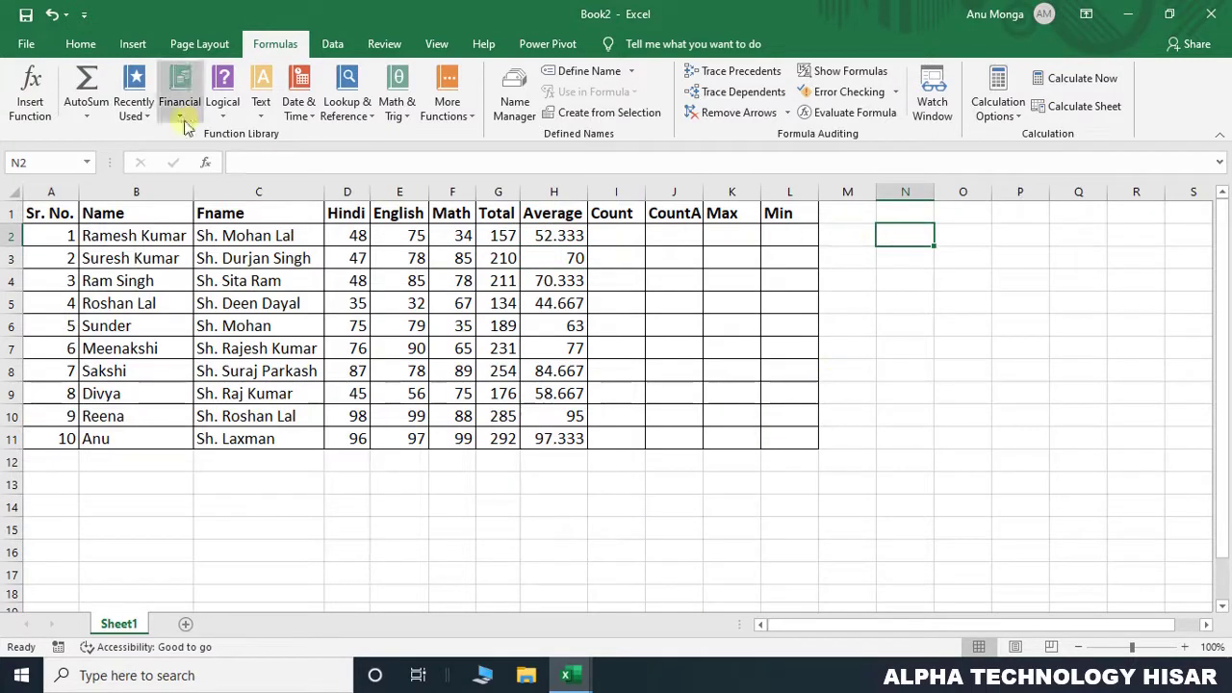
# Insert a trial AutoSum average over D2:F2 into N2
pyautogui.click(91, 119)
pyautogui.click(119, 158)
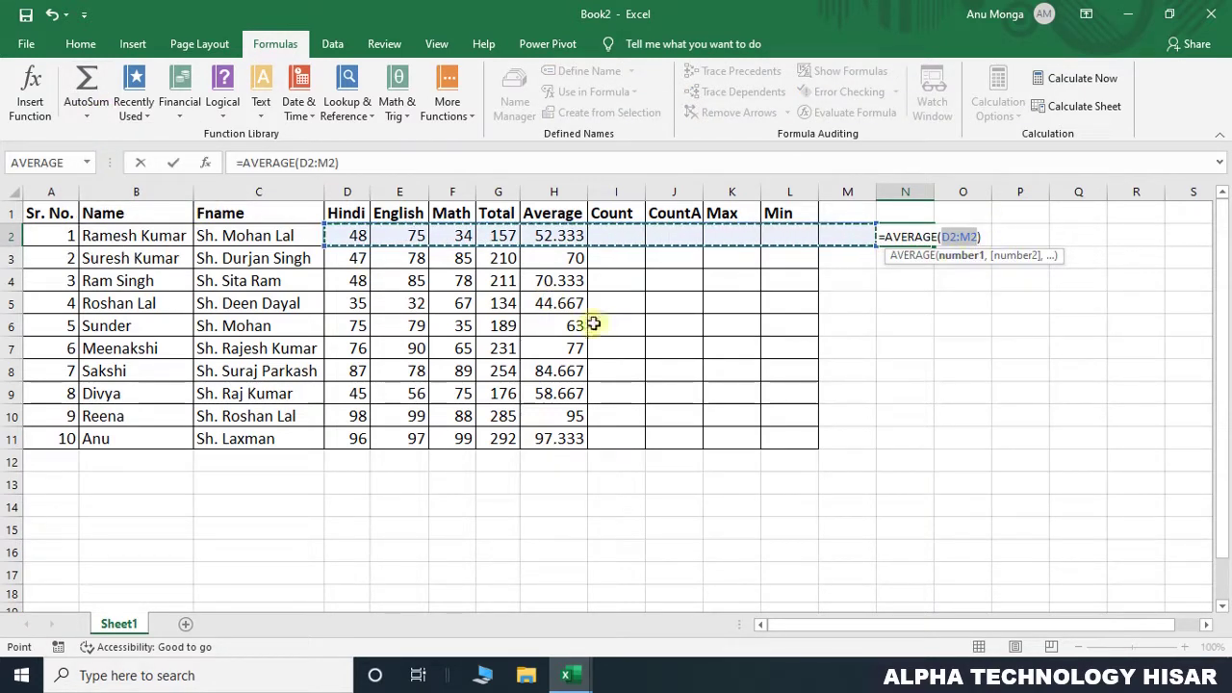
pyautogui.click(347, 236)
pyautogui.moveTo(377, 236); pyautogui.dragTo(449, 234)
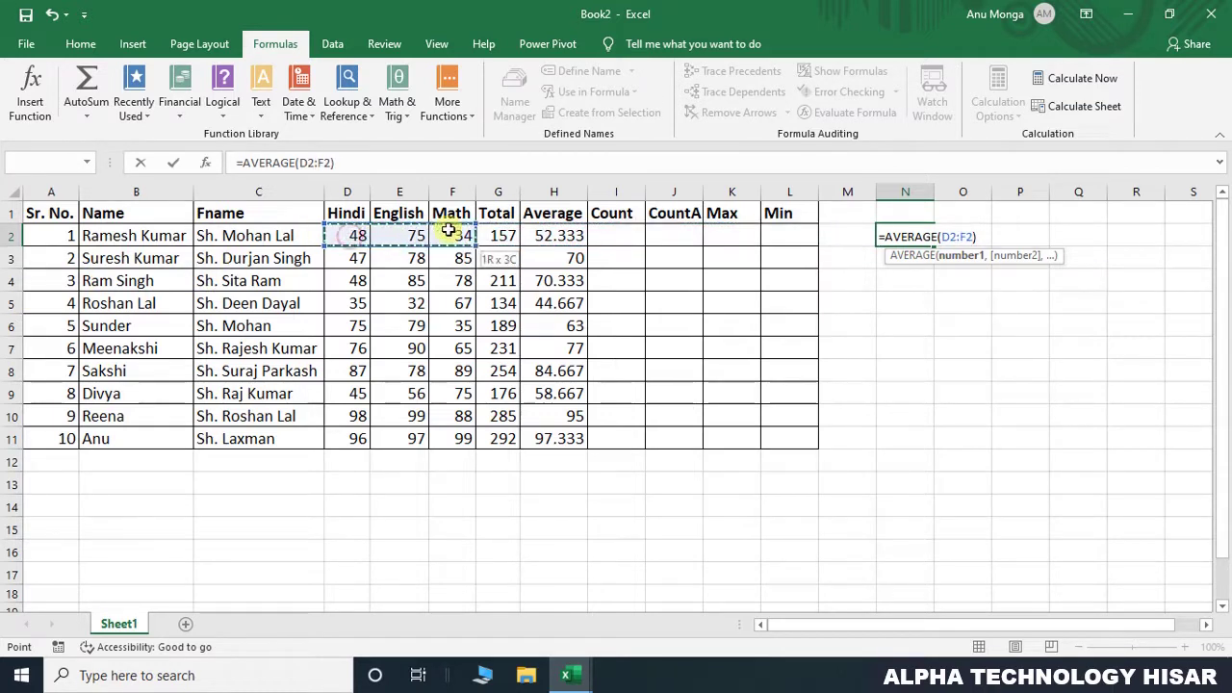
pyautogui.press('Return')
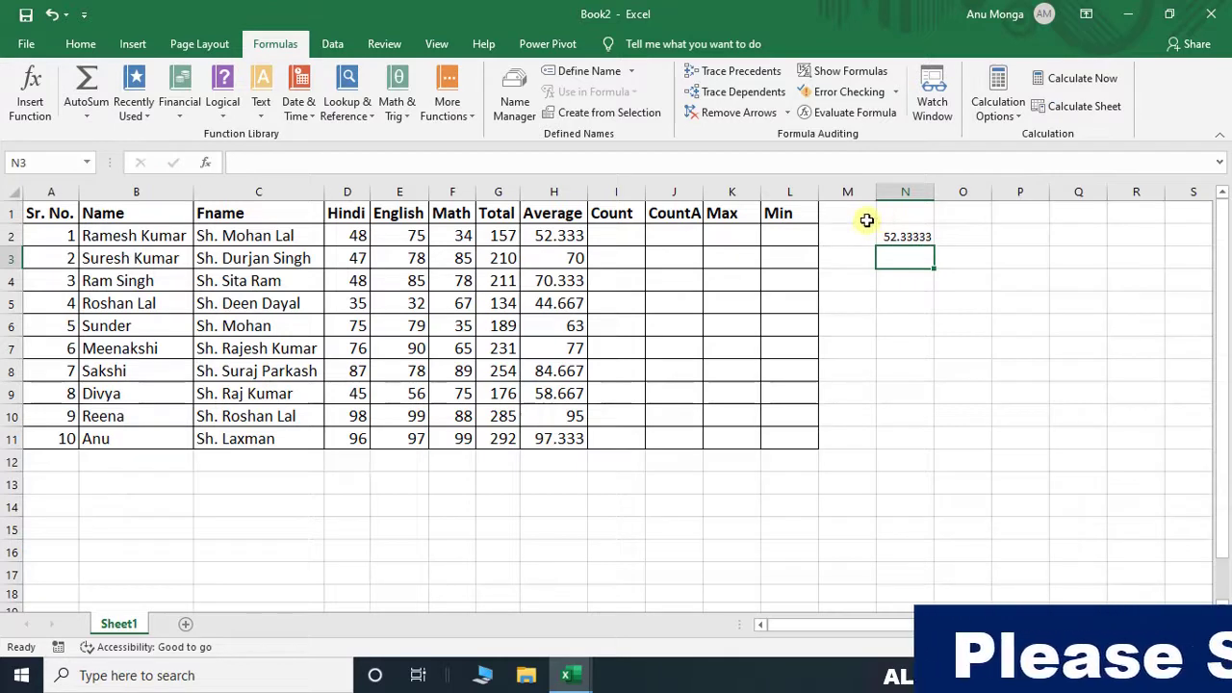
# Clear the trial average and select the first Count cell, I2
pyautogui.moveTo(866, 217); pyautogui.dragTo(925, 264)
pyautogui.click(894, 338)
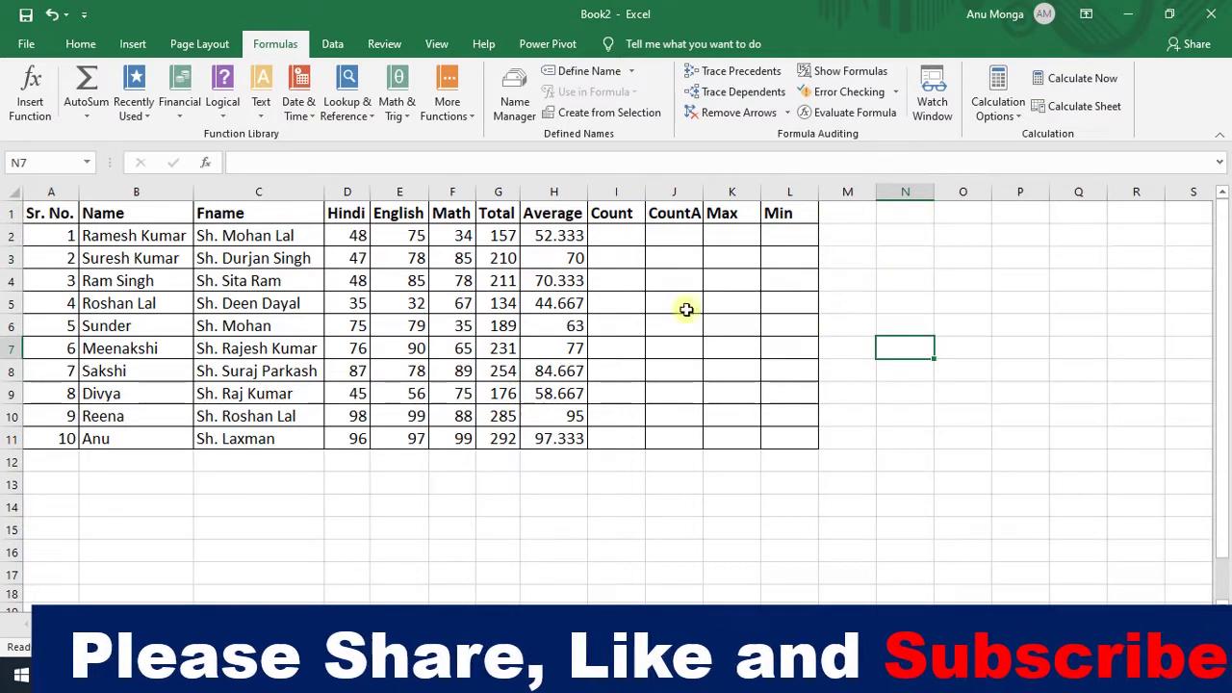
pyautogui.click(612, 239)
pyautogui.click(85, 116)
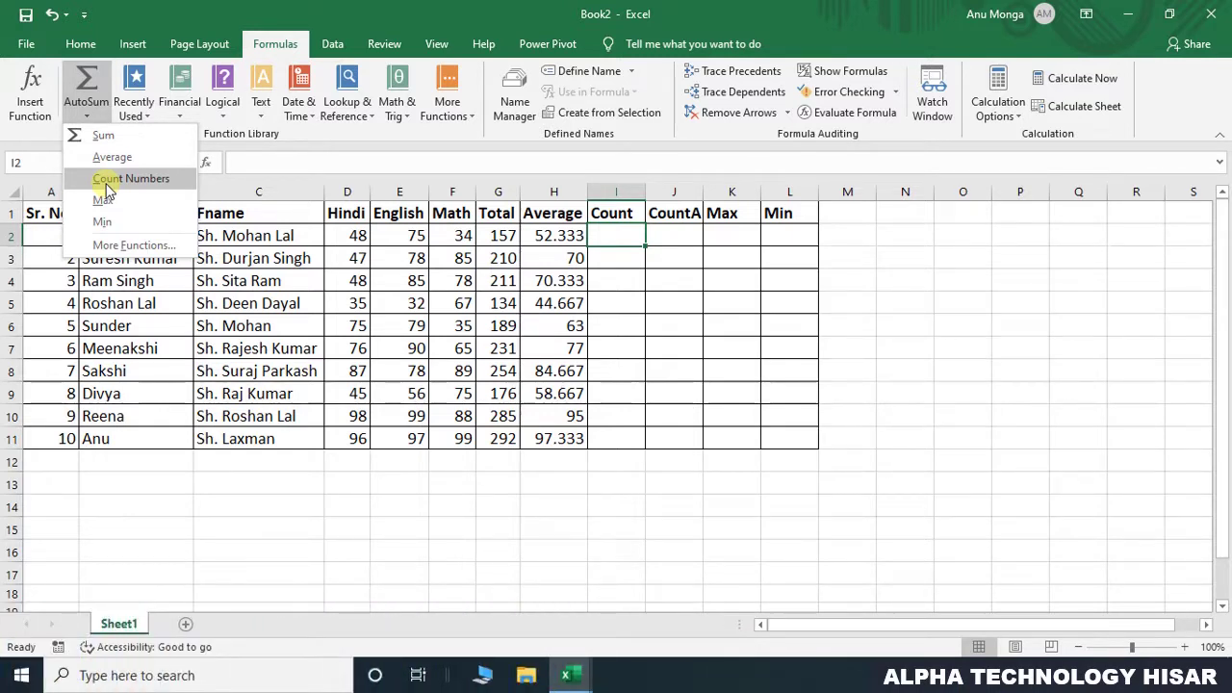
pyautogui.click(135, 180)
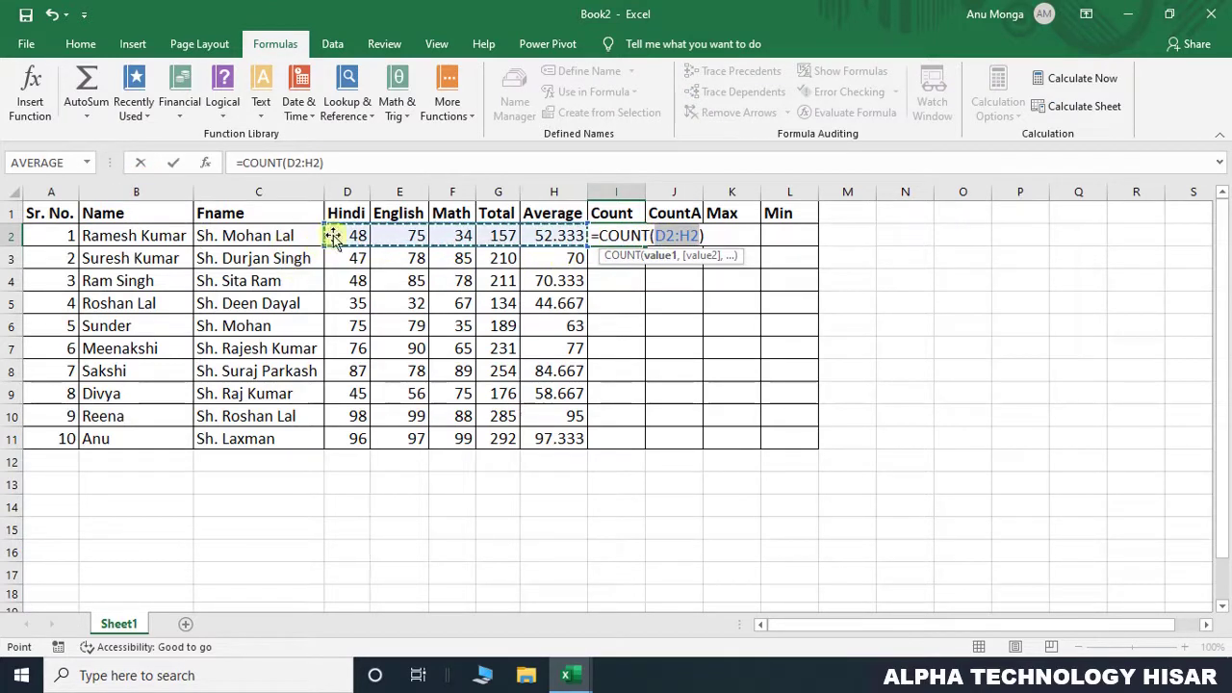
pyautogui.moveTo(335, 236); pyautogui.dragTo(438, 242)
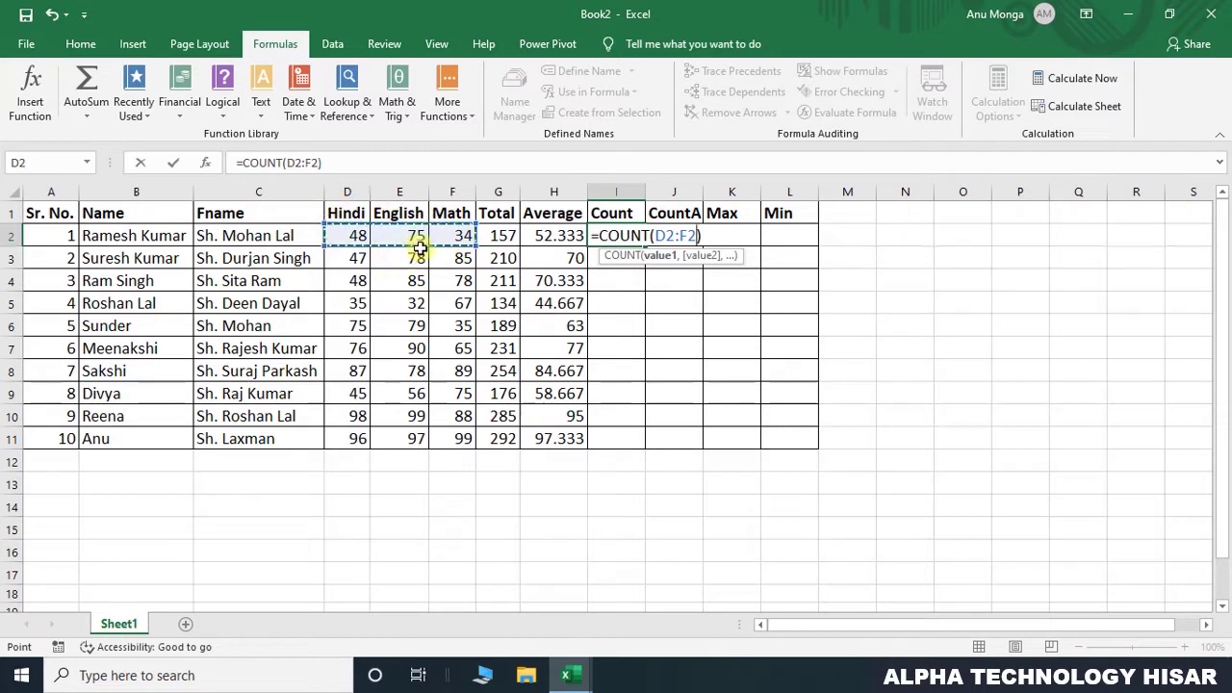
pyautogui.press('Return')
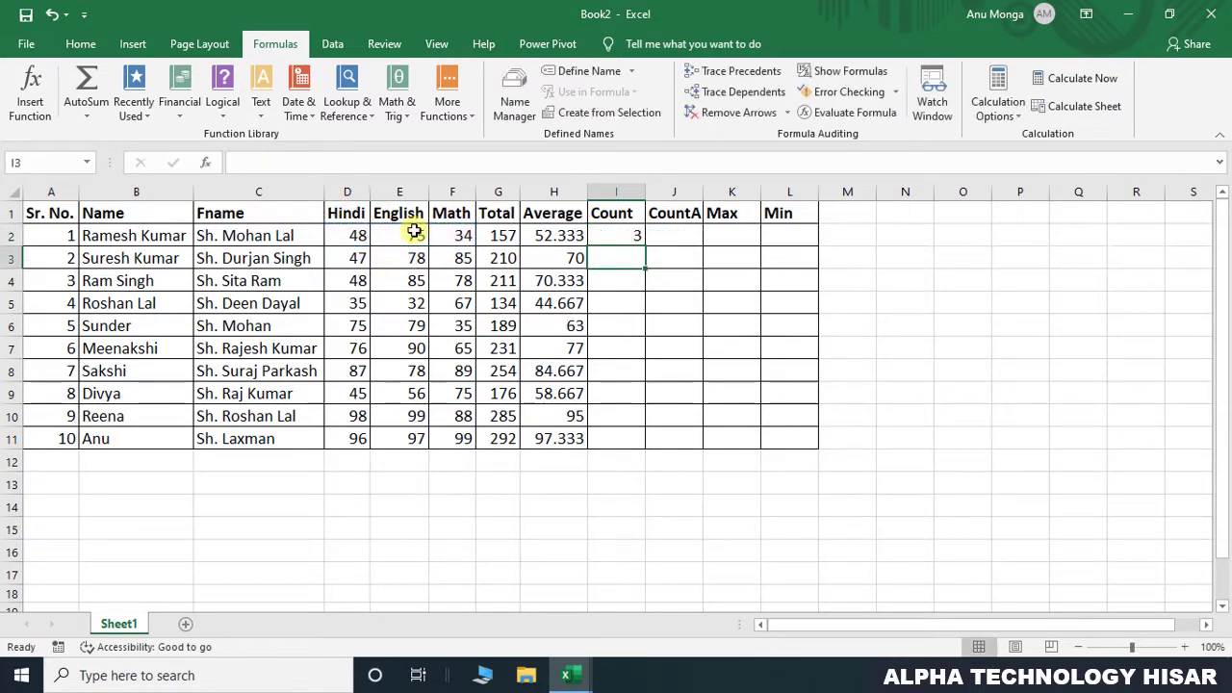
pyautogui.click(620, 231)
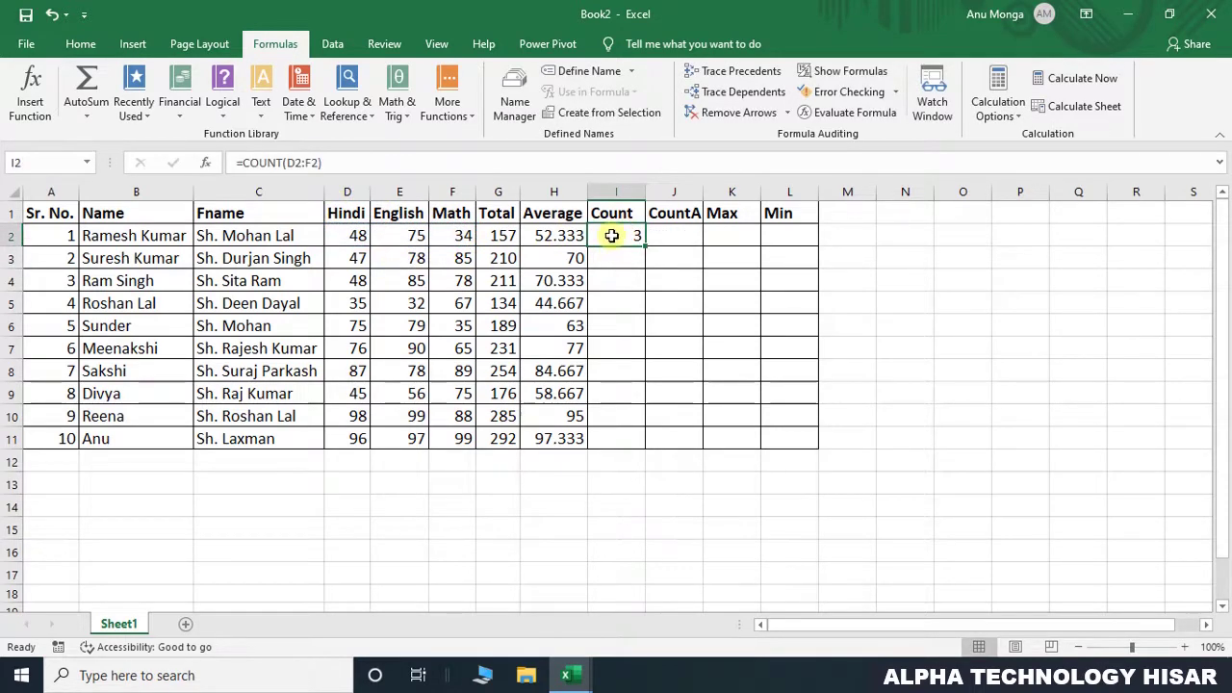
pyautogui.click(612, 256)
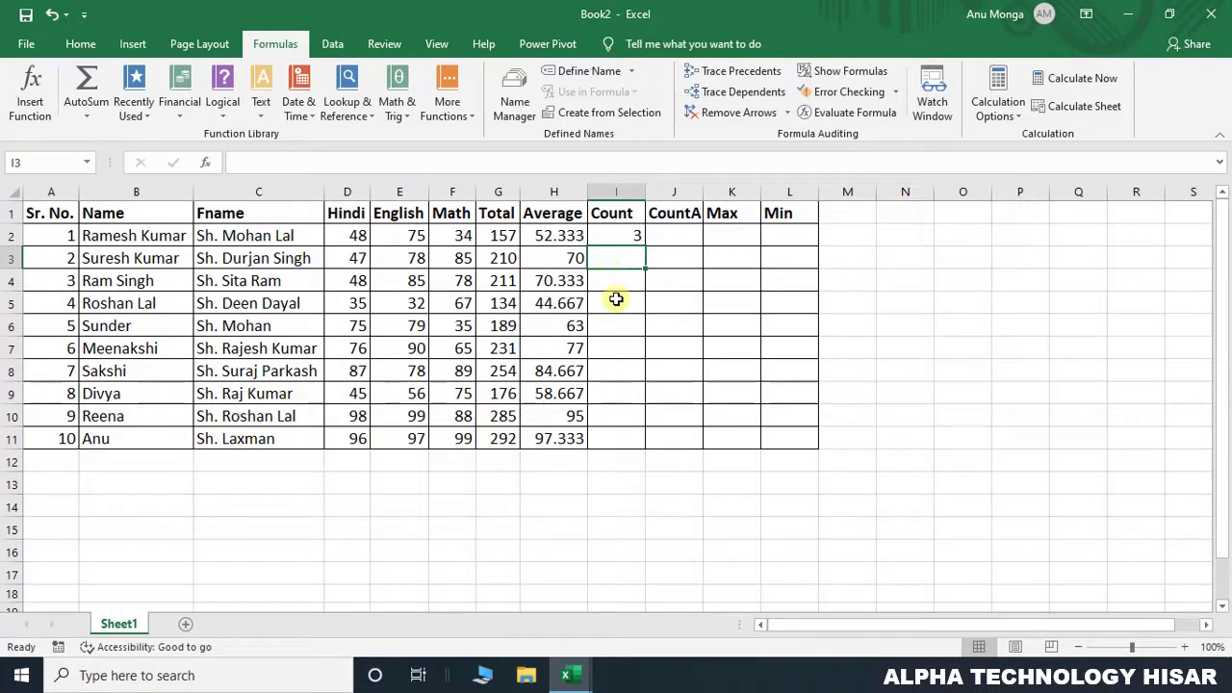
# Enter =COUNT(C3:F3) in I3 for the second student, showing 3
pyautogui.write('=count')
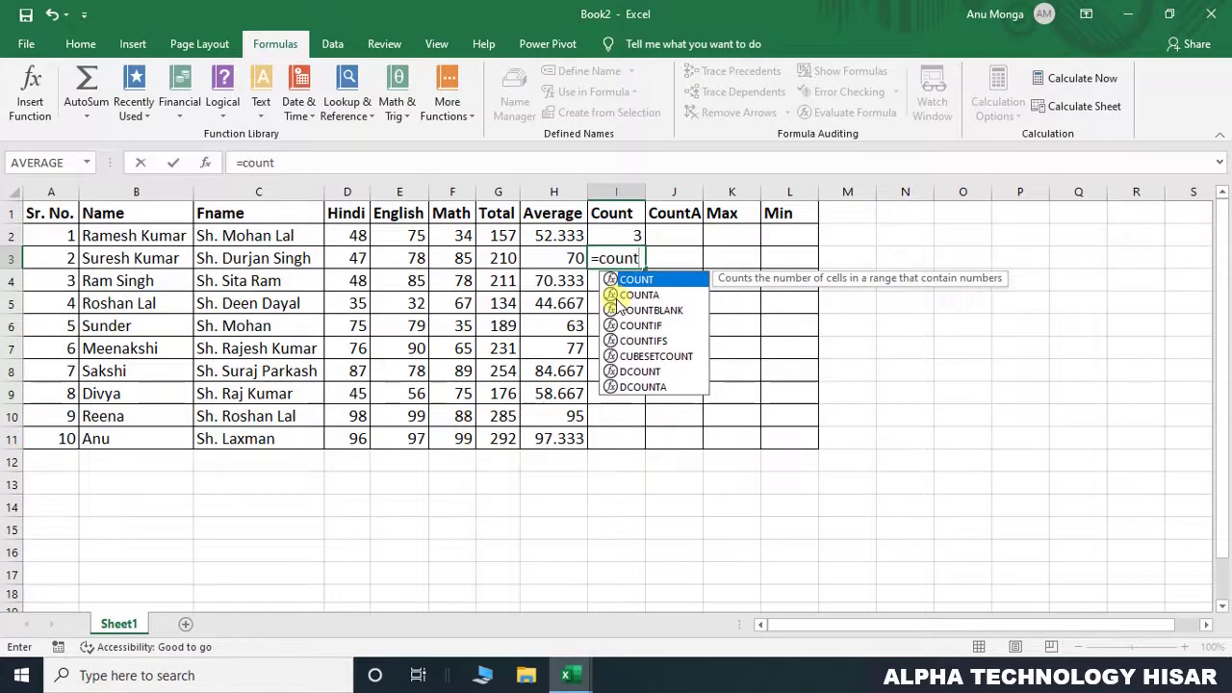
pyautogui.write('(')
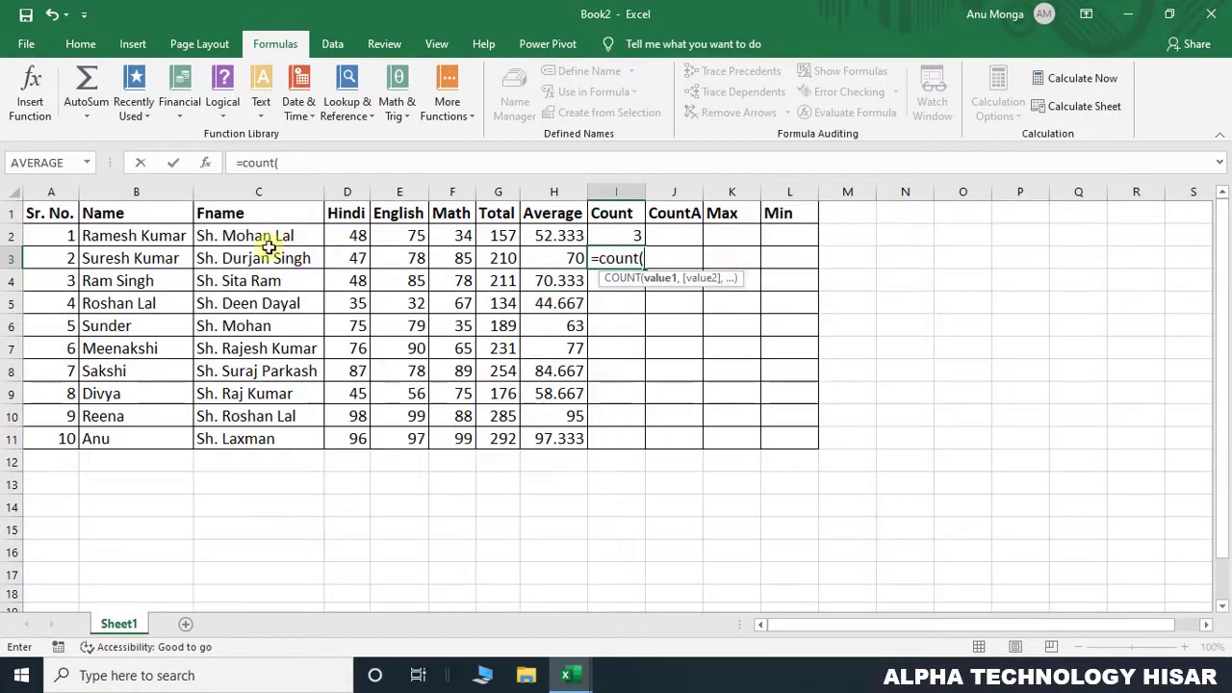
pyautogui.moveTo(245, 255)
pyautogui.mouseDown()
pyautogui.moveTo(538, 260)
pyautogui.moveTo(456, 258)
pyautogui.mouseUp()
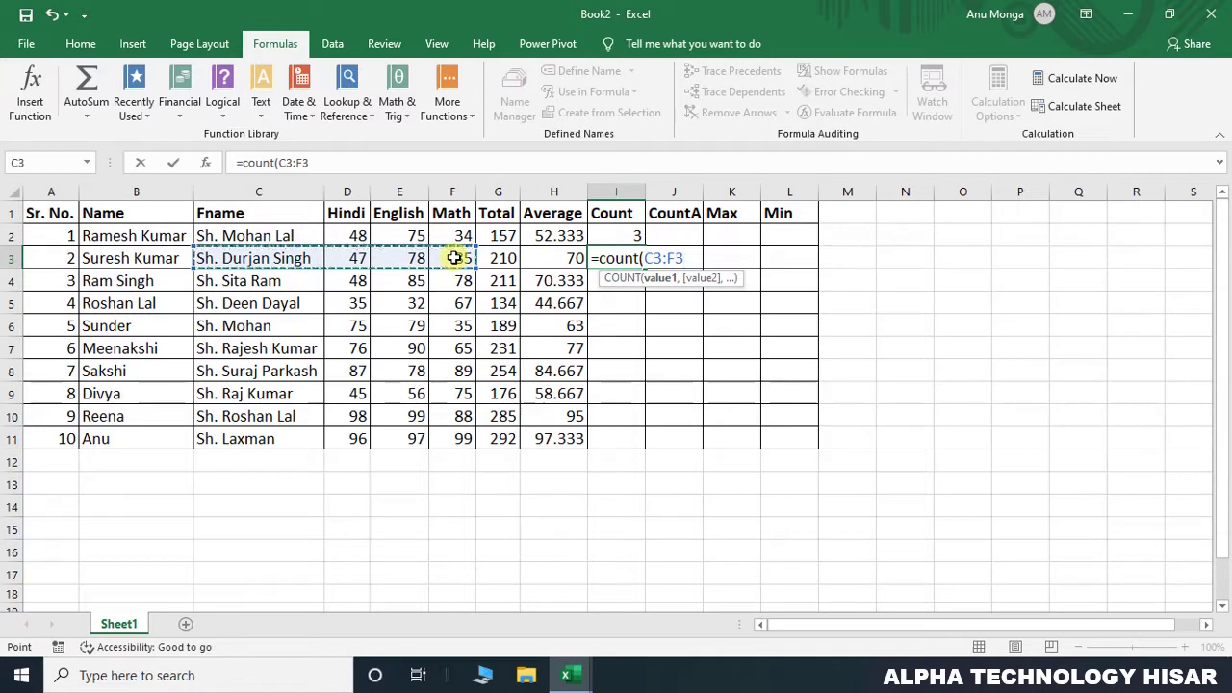
pyautogui.press('Return')
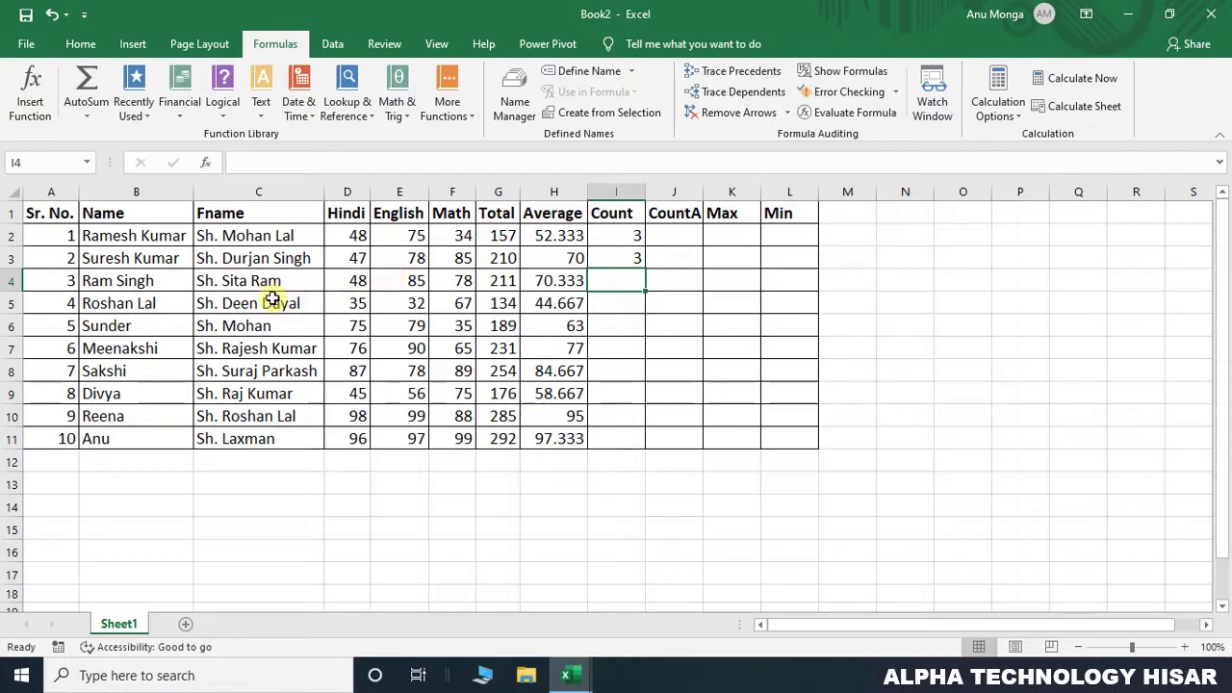
# Copy the COUNT formula from I2 down to I11
pyautogui.click(347, 279)
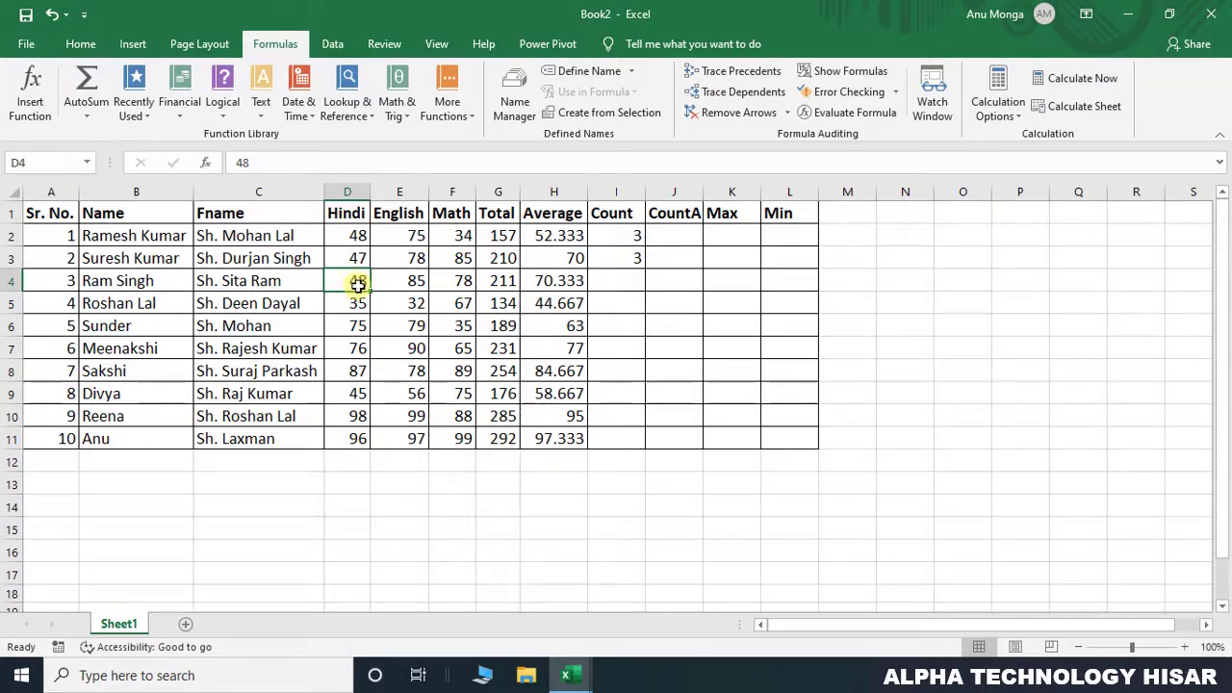
pyautogui.click(622, 242)
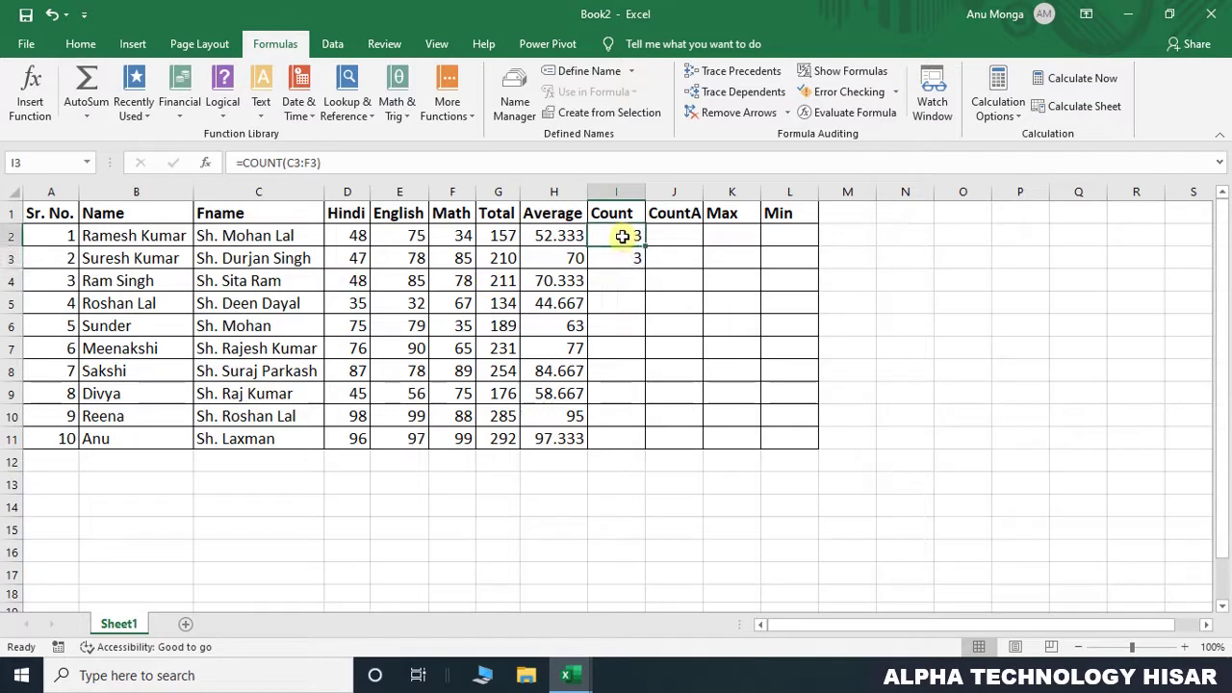
pyautogui.click(622, 236)
pyautogui.moveTo(648, 248)
pyautogui.mouseDown()
pyautogui.moveTo(617, 441)
pyautogui.moveTo(611, 432)
pyautogui.mouseUp()
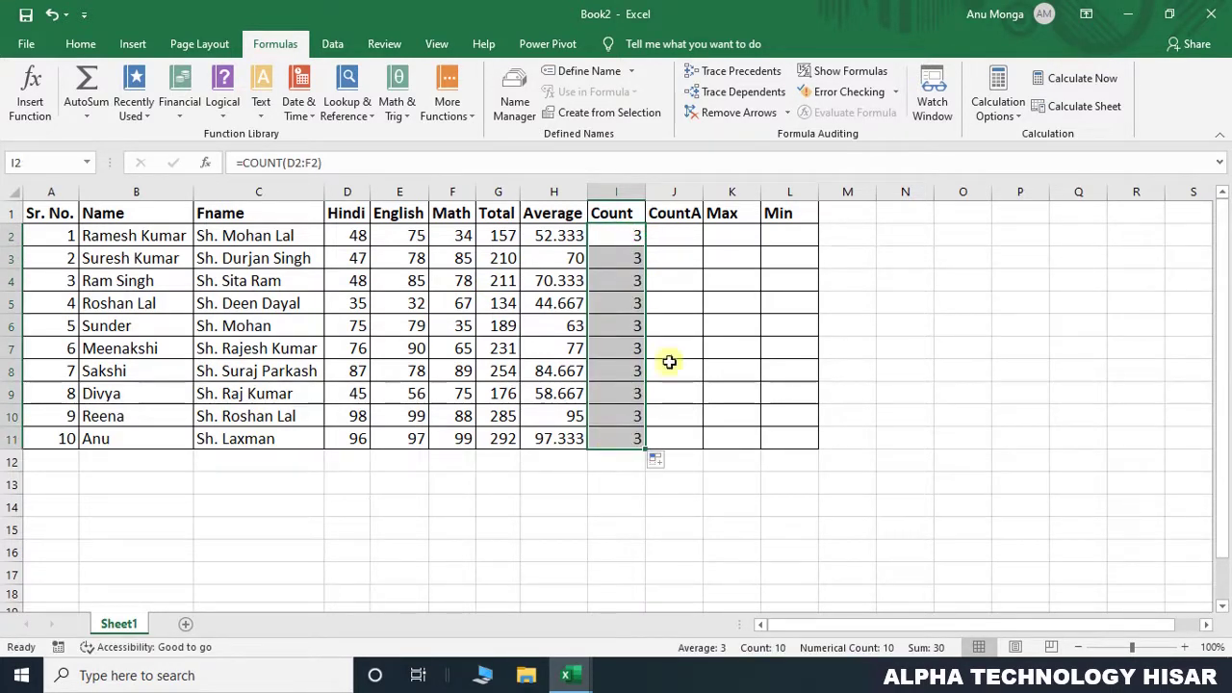
pyautogui.click(687, 236)
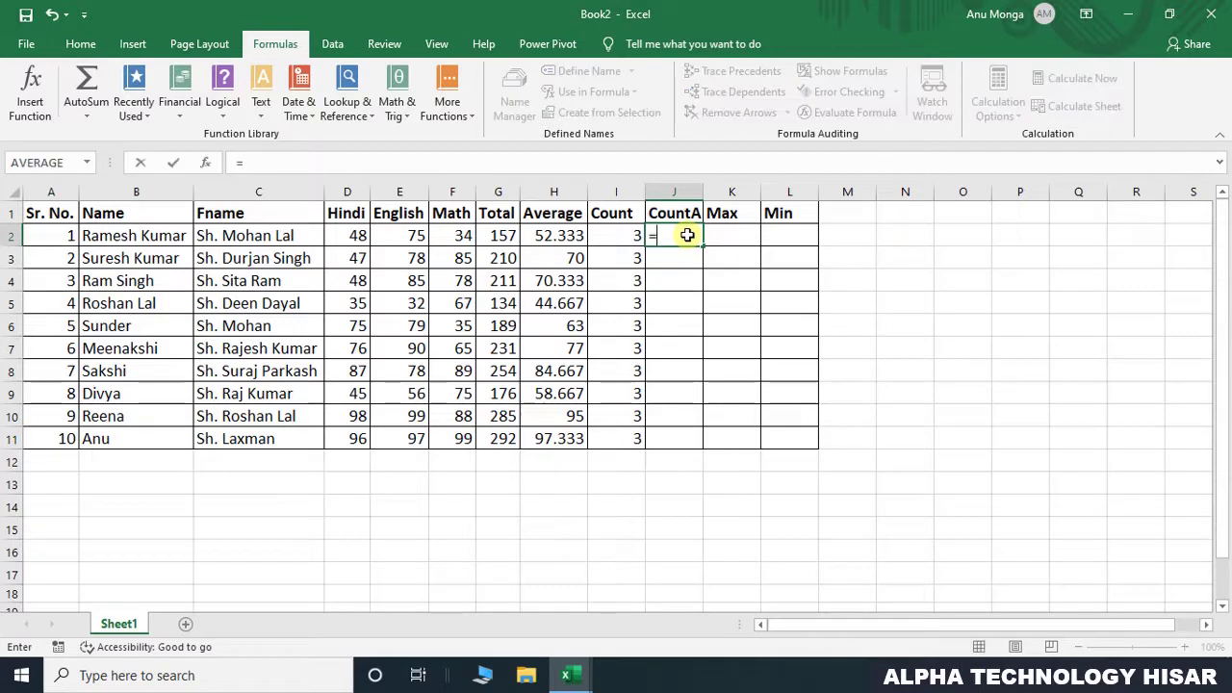
# Enter =COUNTA(C2:F2) in J2, showing 4 for the first student
pyautogui.write('=counta')
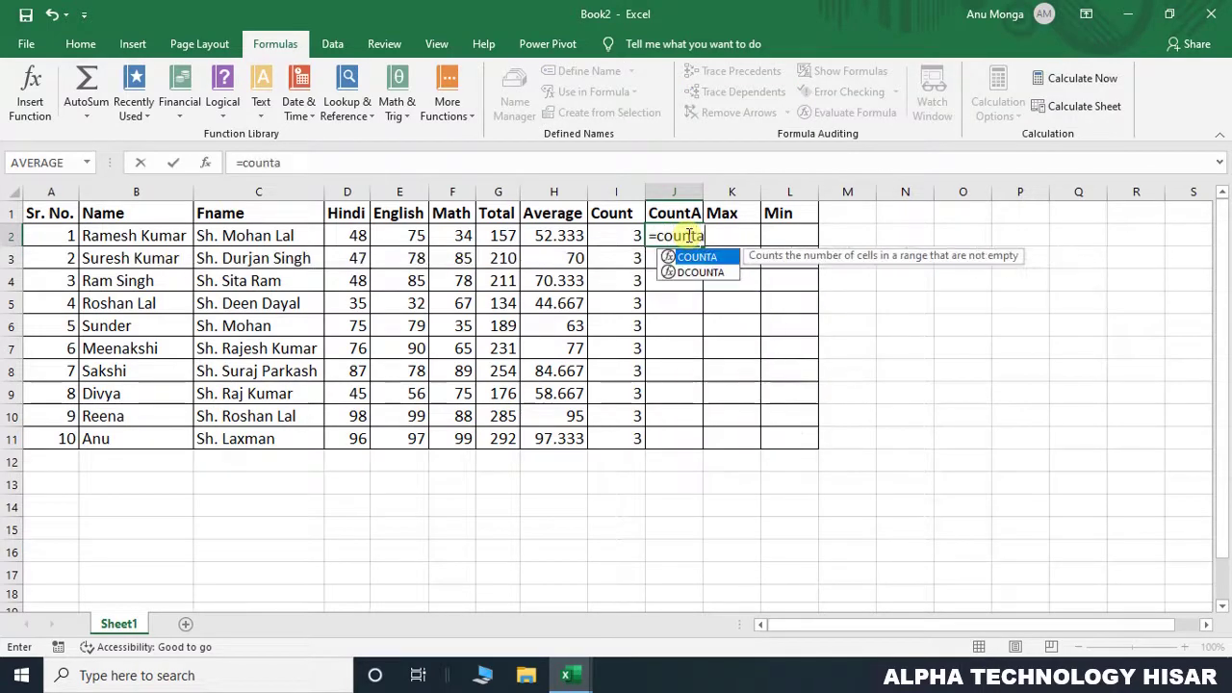
pyautogui.write('(')
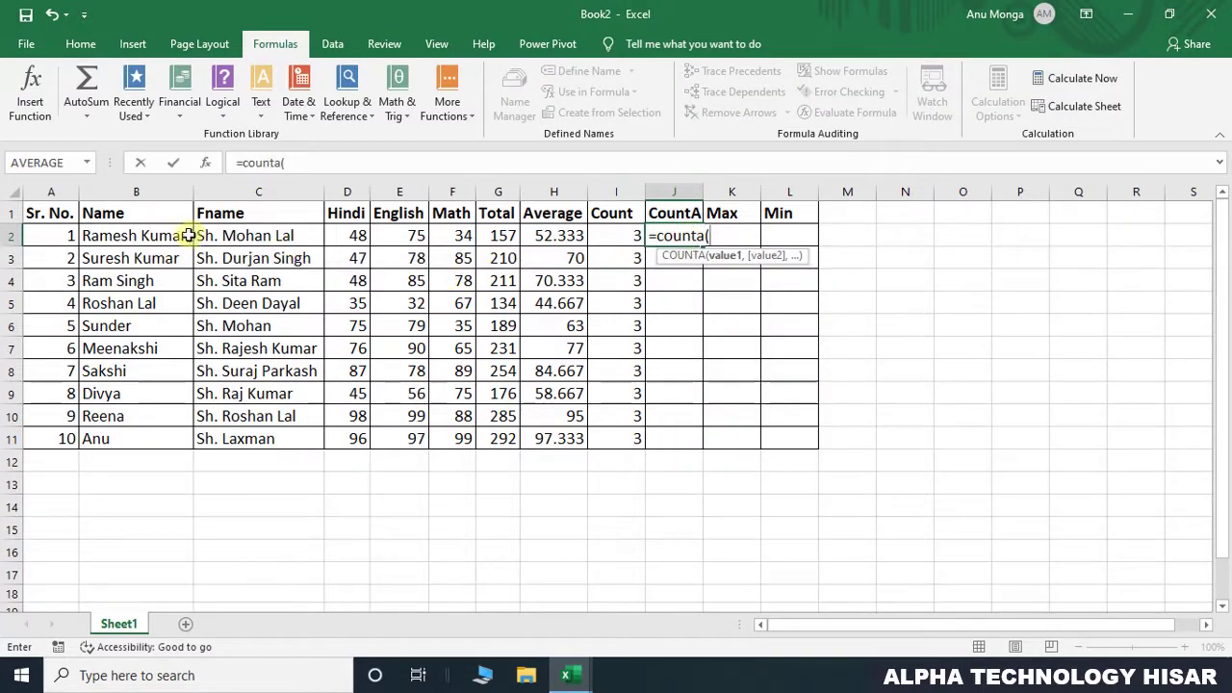
pyautogui.moveTo(197, 236); pyautogui.dragTo(484, 237)
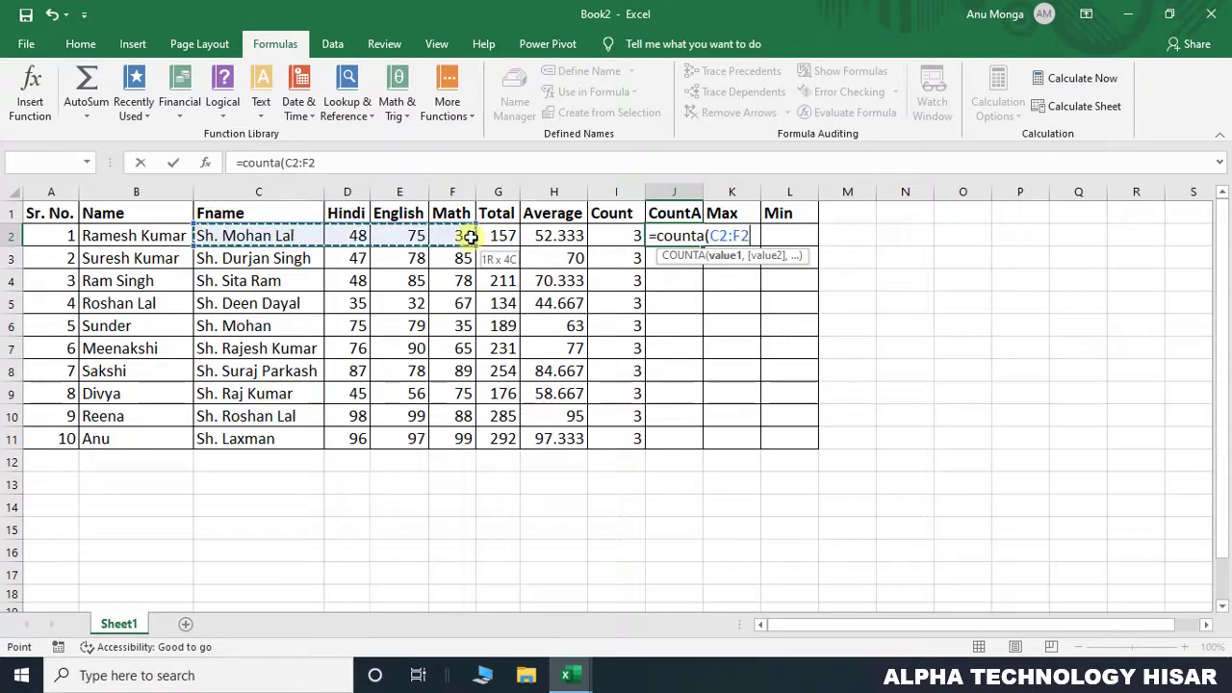
pyautogui.moveTo(484, 237); pyautogui.dragTo(433, 245)
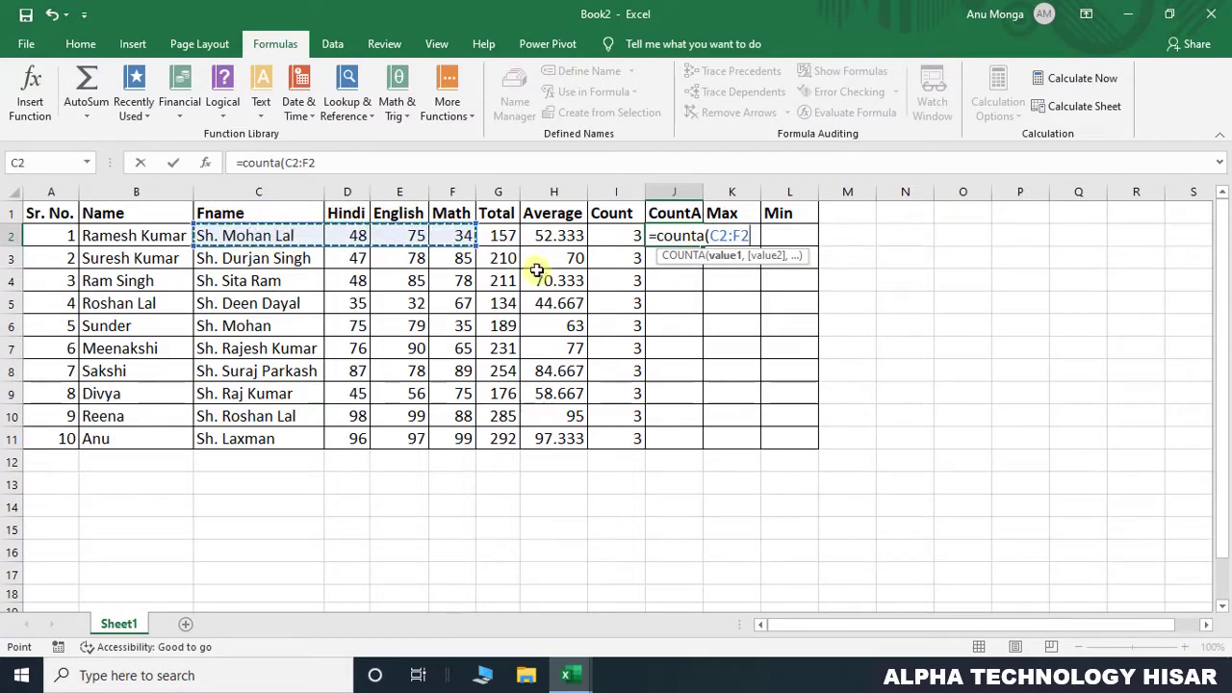
pyautogui.hotkey('ctrl', 'Return')
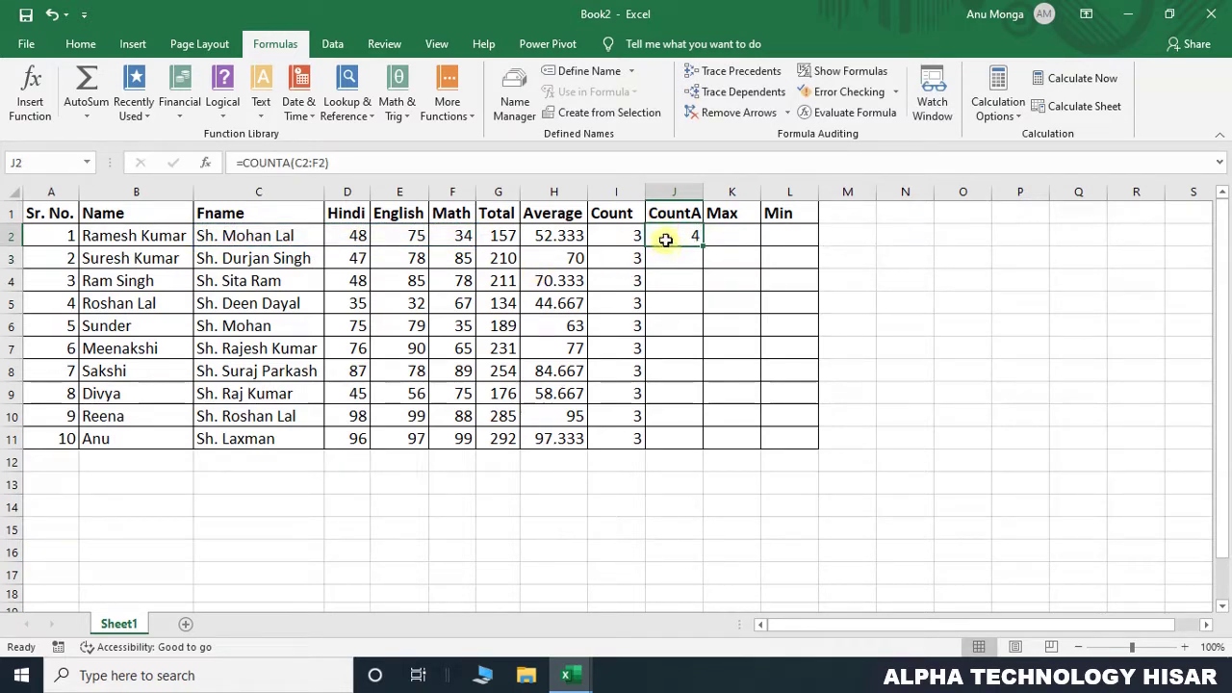
pyautogui.click(621, 239)
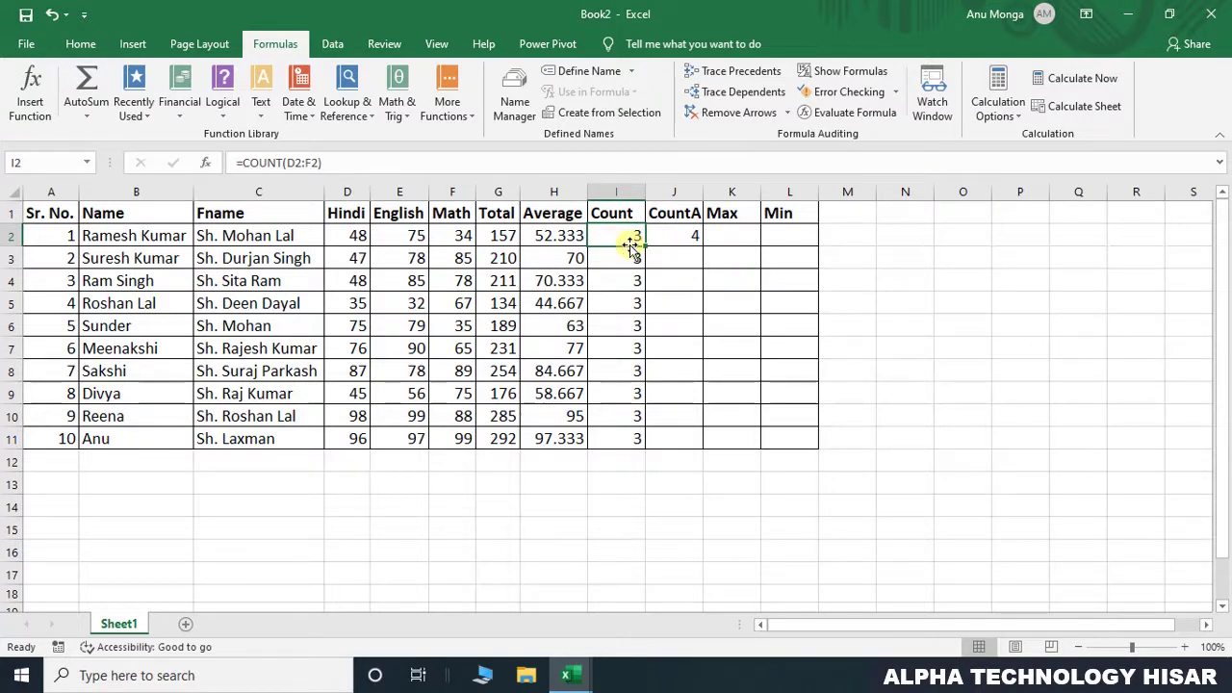
pyautogui.click(720, 234)
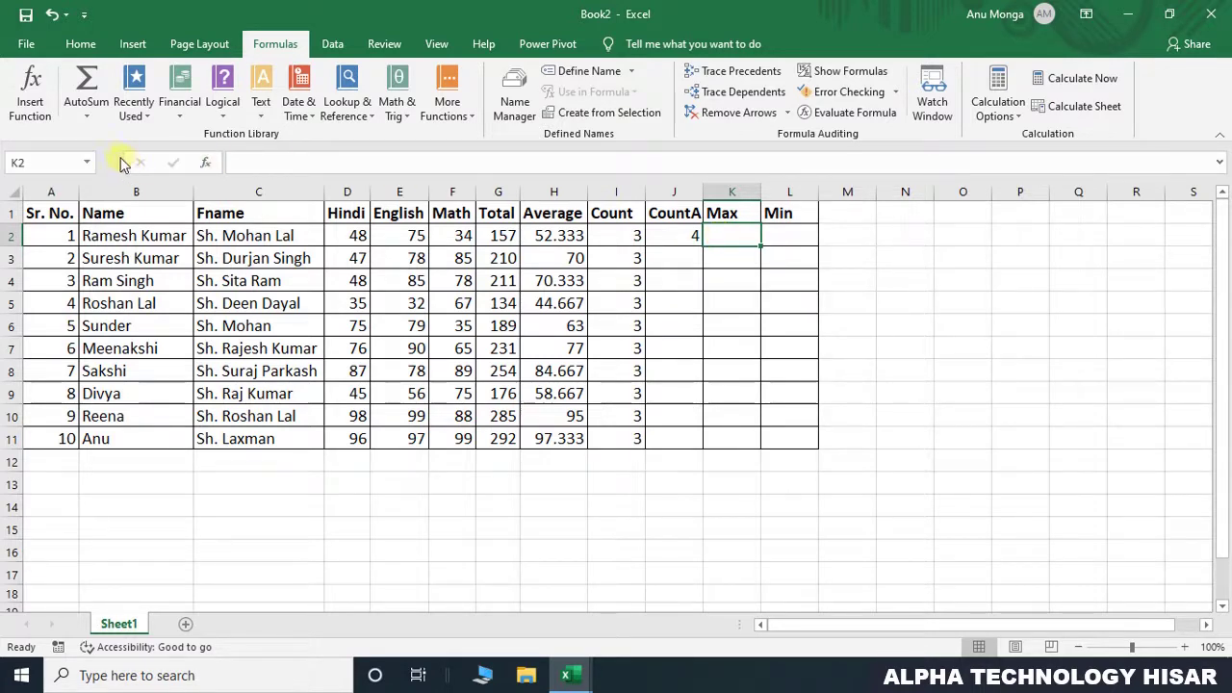
# Insert =MAX(G1:G11) in K2 via AutoSum, showing the highest total, 292
pyautogui.click(85, 116)
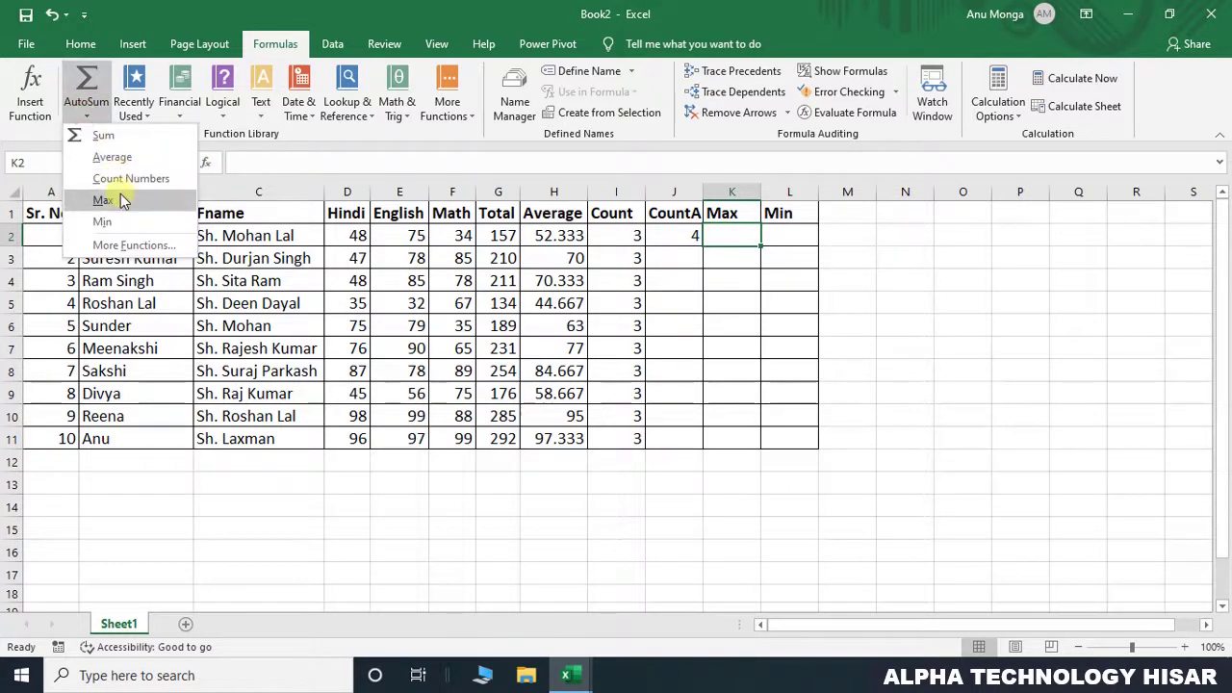
pyautogui.click(122, 198)
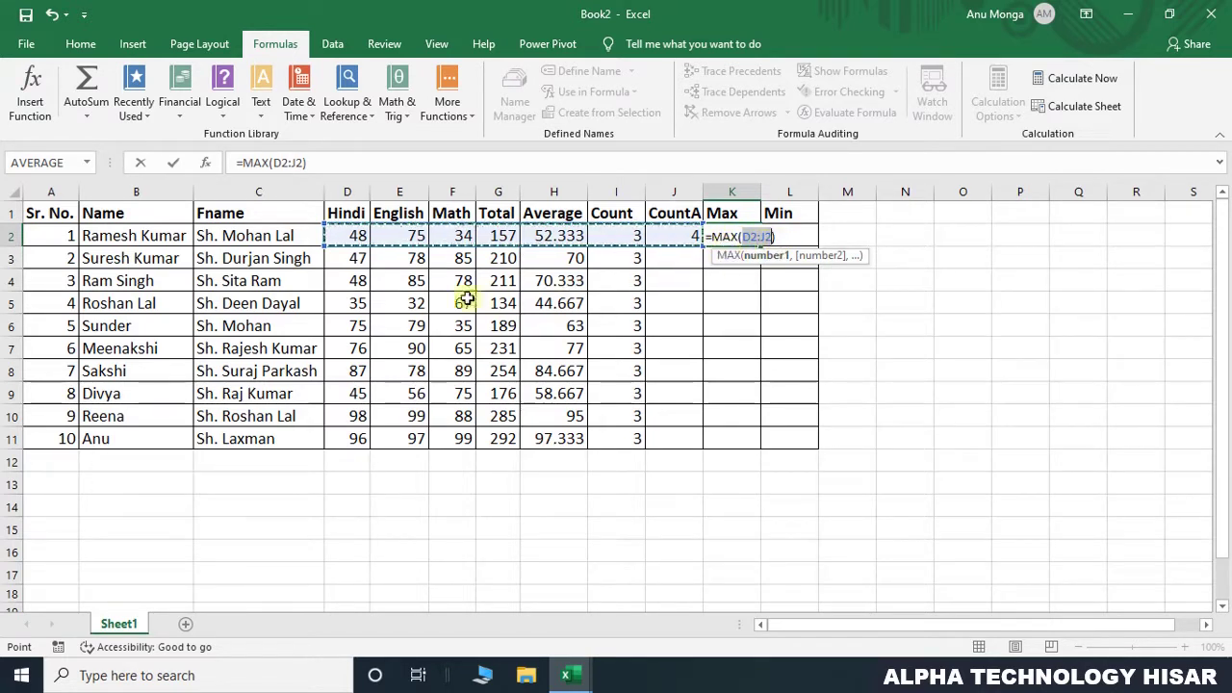
pyautogui.moveTo(491, 213); pyautogui.dragTo(498, 423)
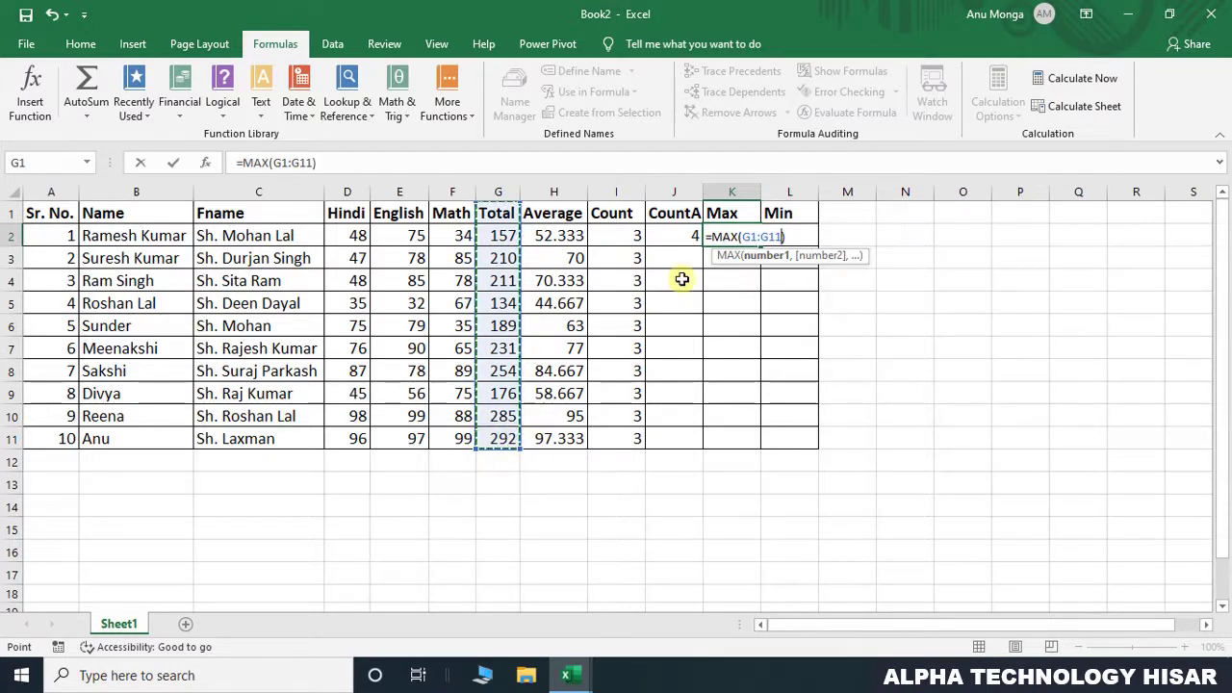
pyautogui.press('Return')
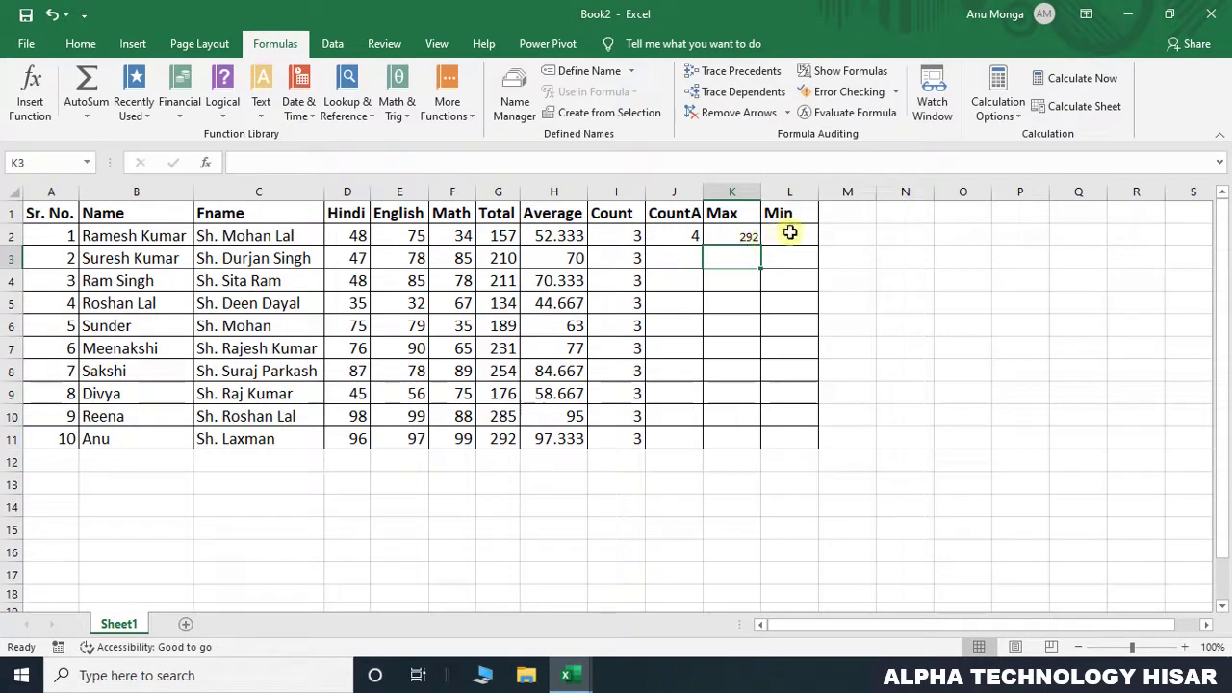
pyautogui.click(789, 232)
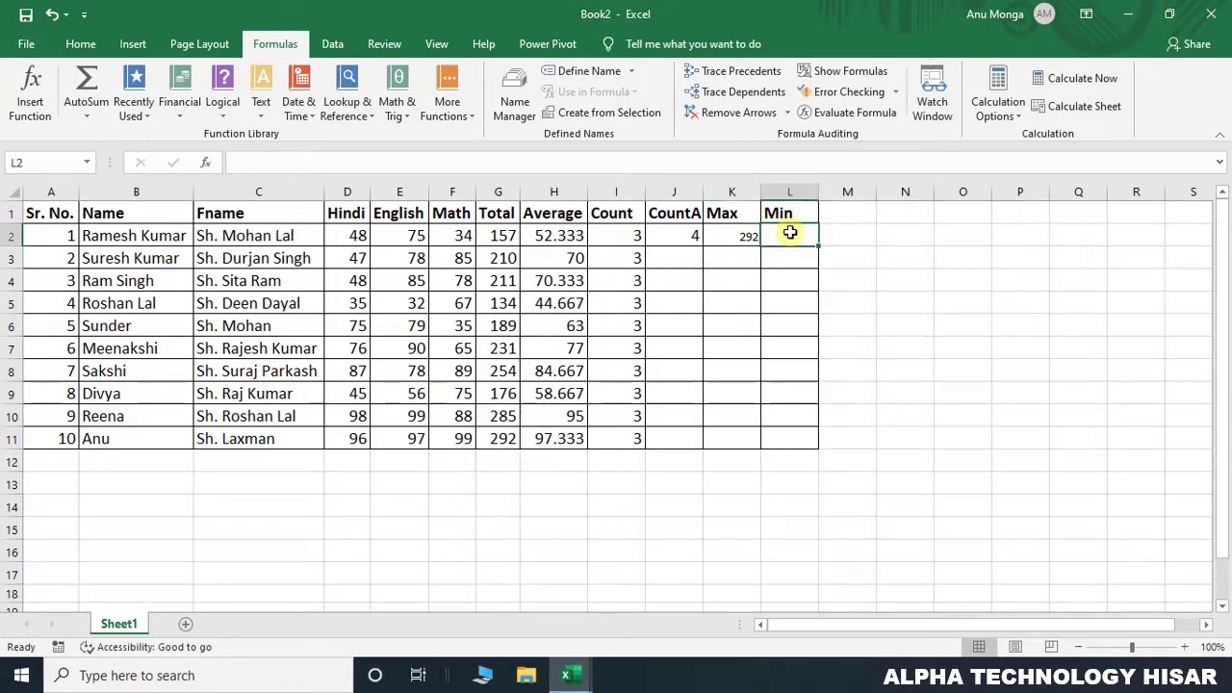
# Insert a MIN formula over G1:G11 in L2 via AutoSum for the lowest total
pyautogui.click(86, 117)
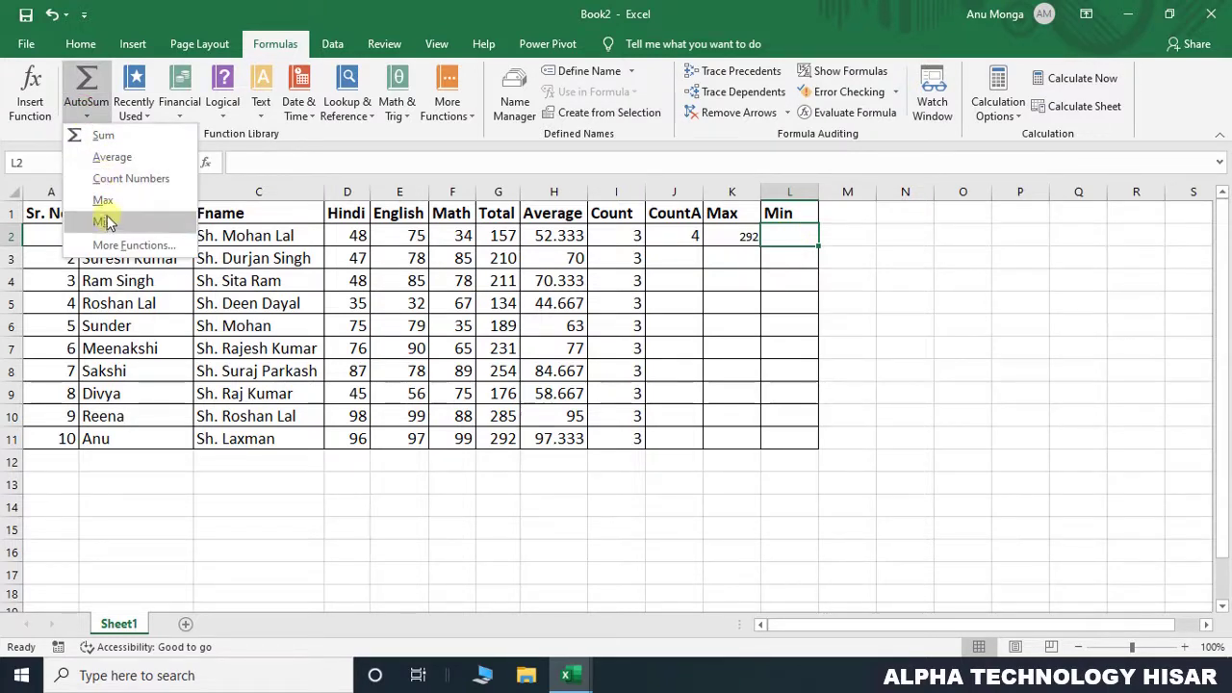
pyautogui.click(108, 225)
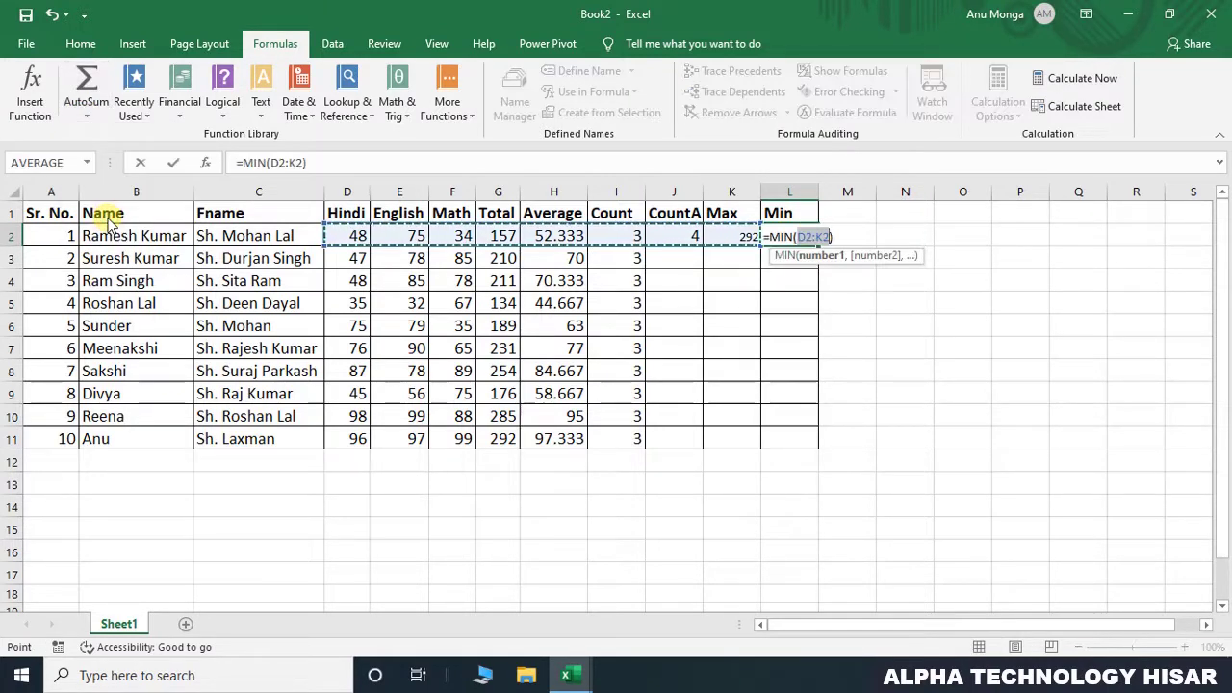
pyautogui.moveTo(500, 212); pyautogui.dragTo(483, 435)
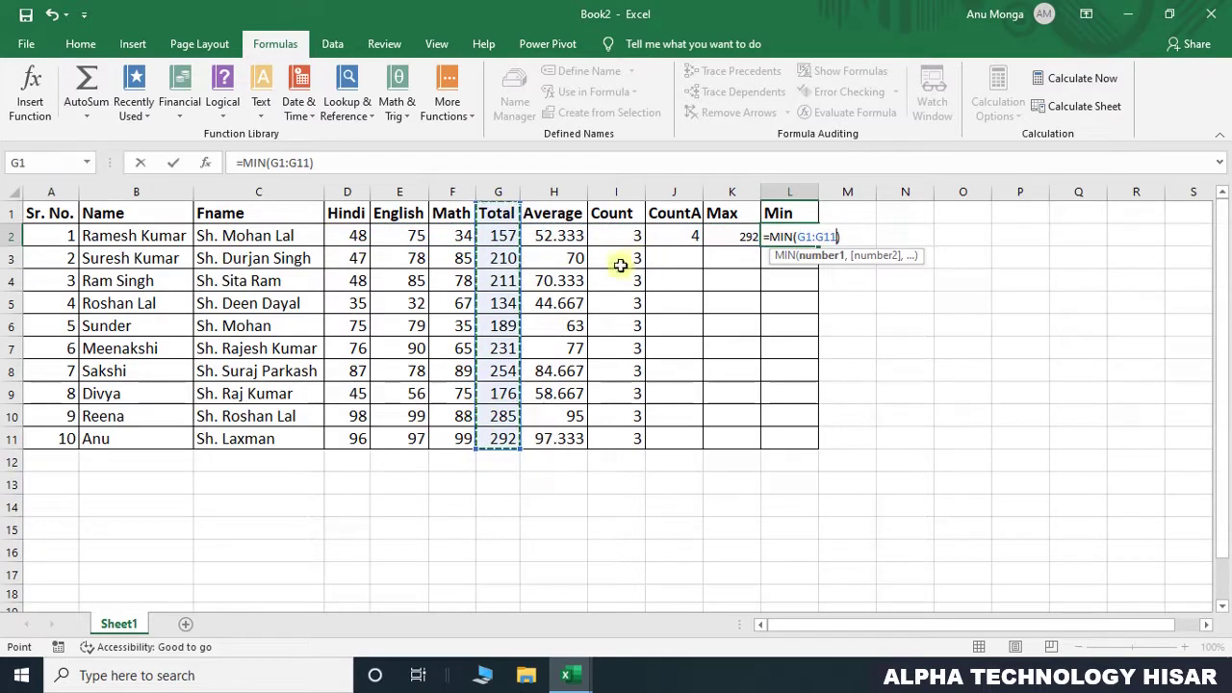
pyautogui.press('Return')
pyautogui.click(805, 233)
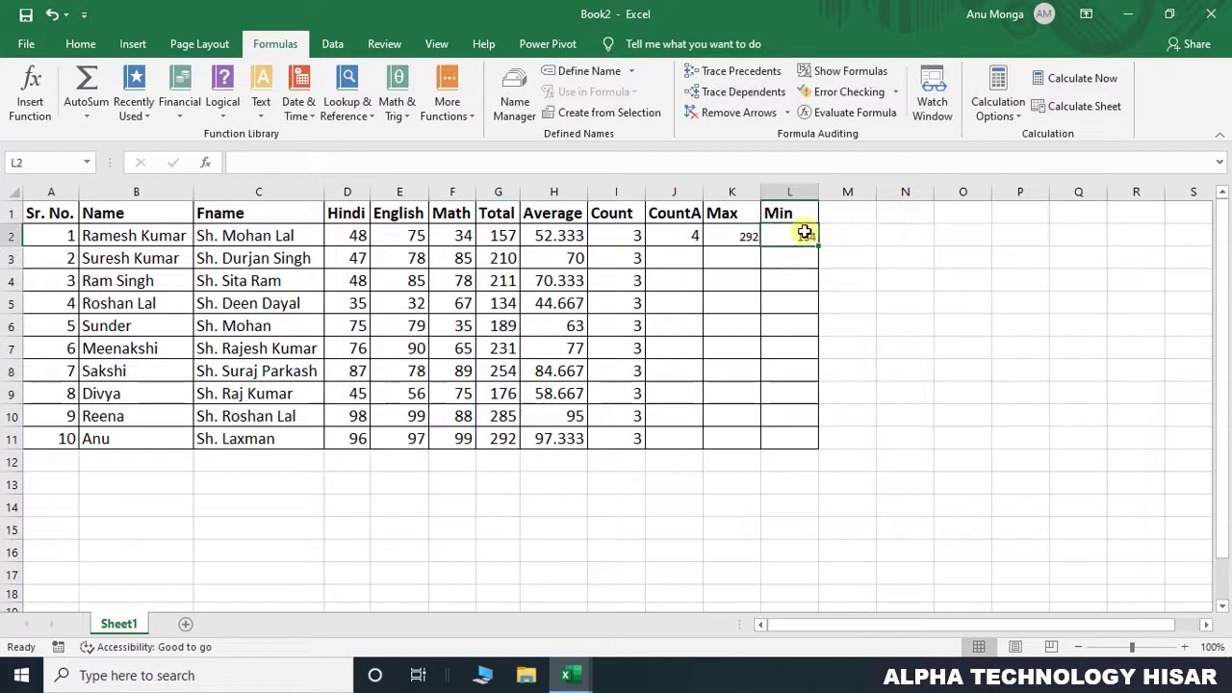